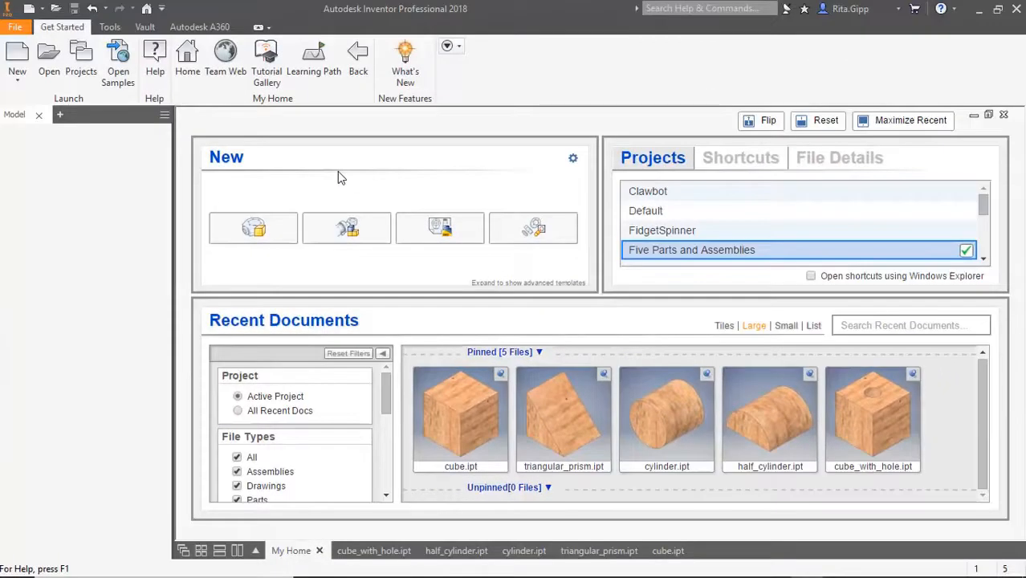
Create a new standard part and start a 2D sketch in it
{"action": "mouse_move", "coordinate": [761, 432]}
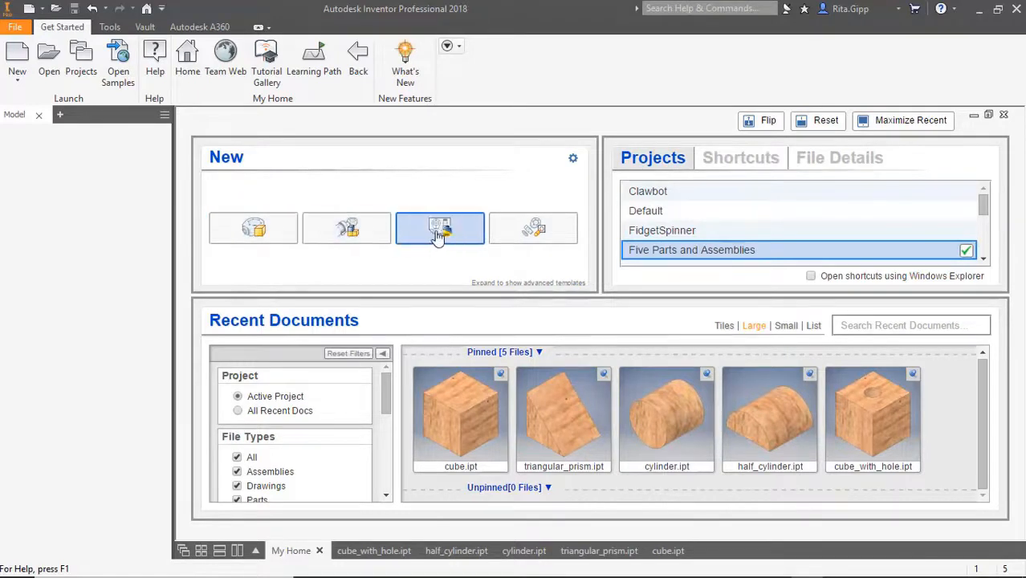
{"action": "left_click", "coordinate": [251, 230]}
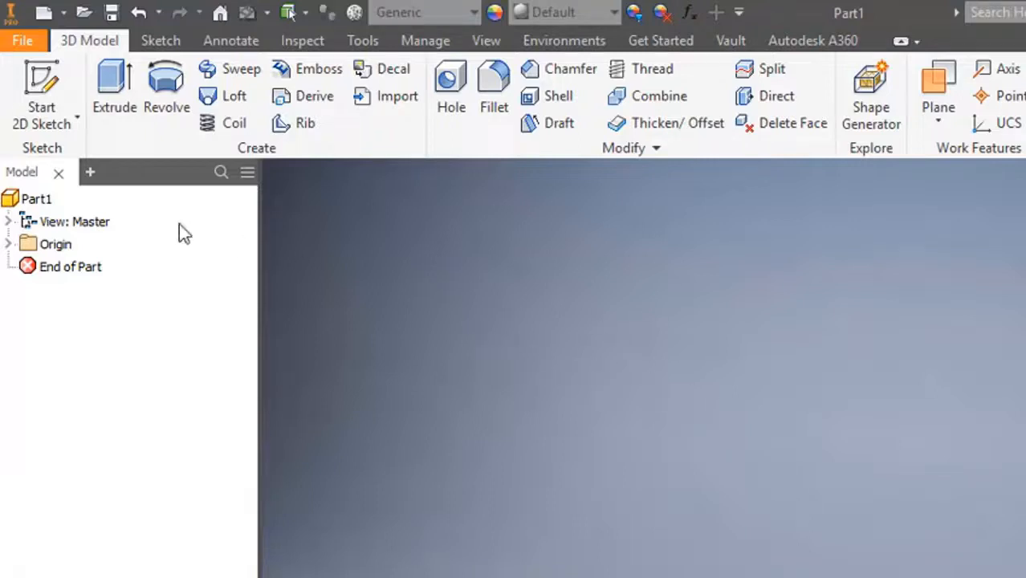
{"action": "left_click", "coordinate": [37, 85]}
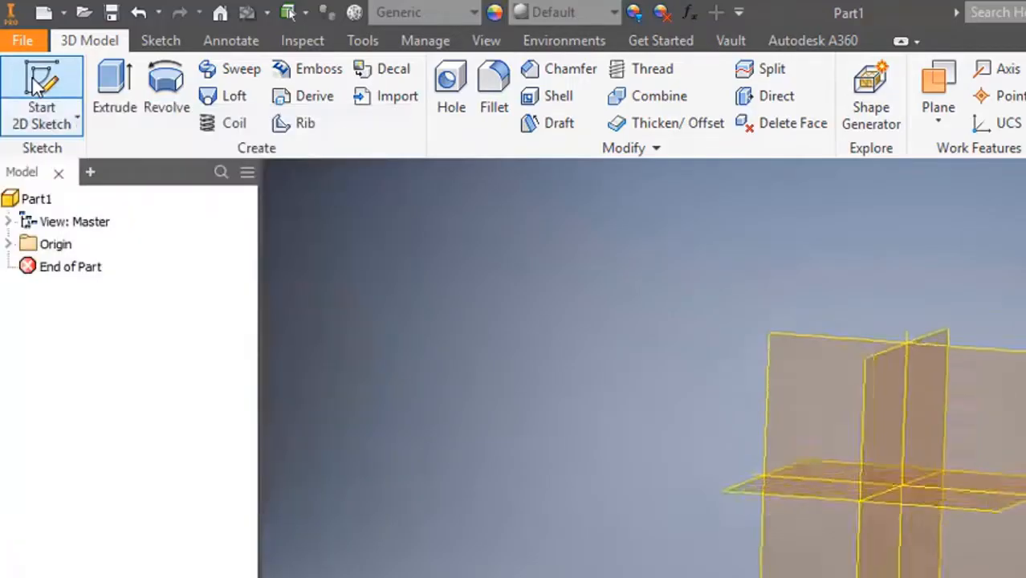
{"action": "left_click", "coordinate": [76, 123]}
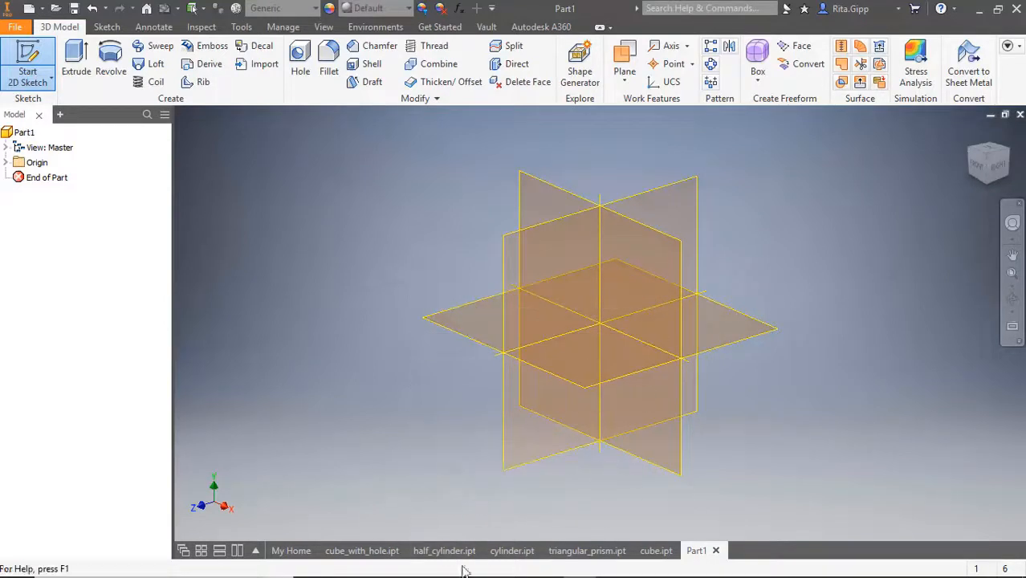
Review the finished cube, triangular_prism, cylinder, half_cylinder and cube_with_hole parts one after another
{"action": "left_click", "coordinate": [656, 551]}
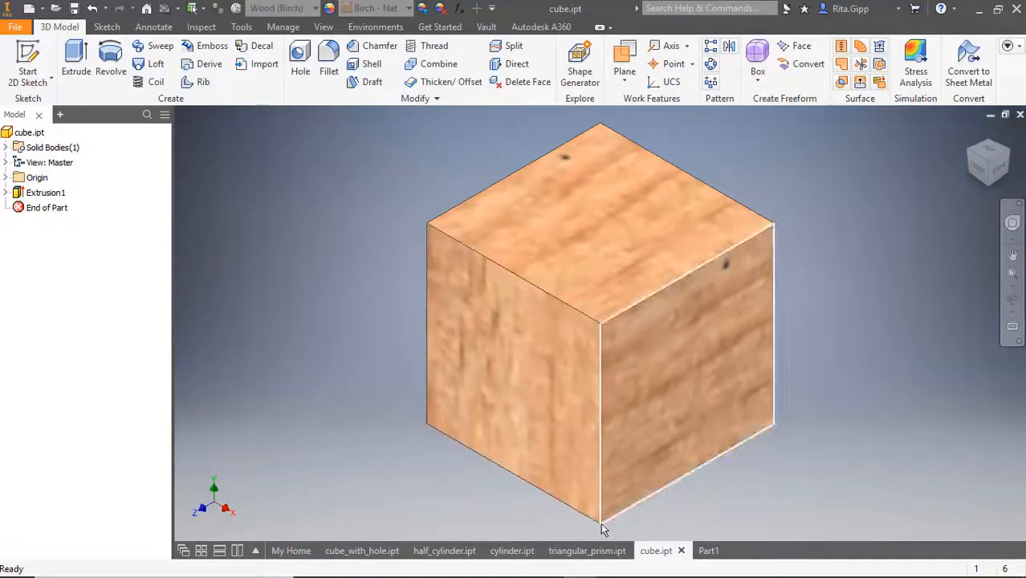
{"action": "left_click", "coordinate": [586, 552]}
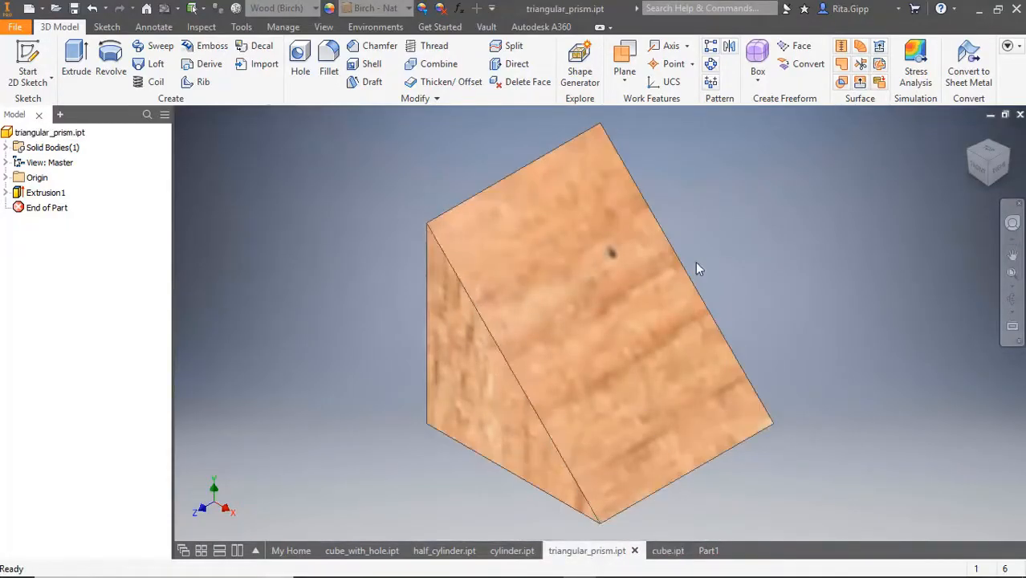
{"action": "left_click", "coordinate": [512, 550]}
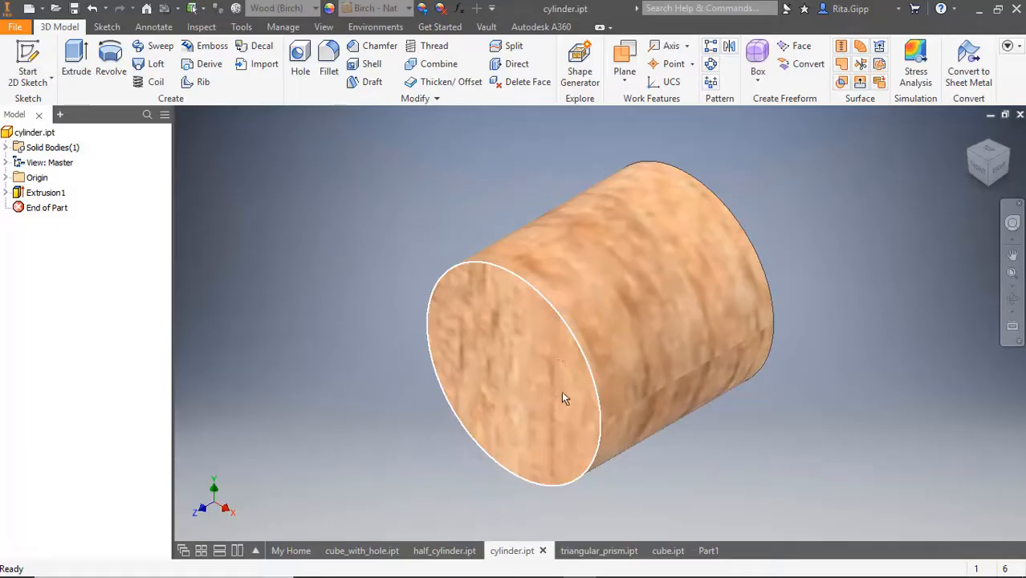
{"action": "left_click", "coordinate": [445, 551]}
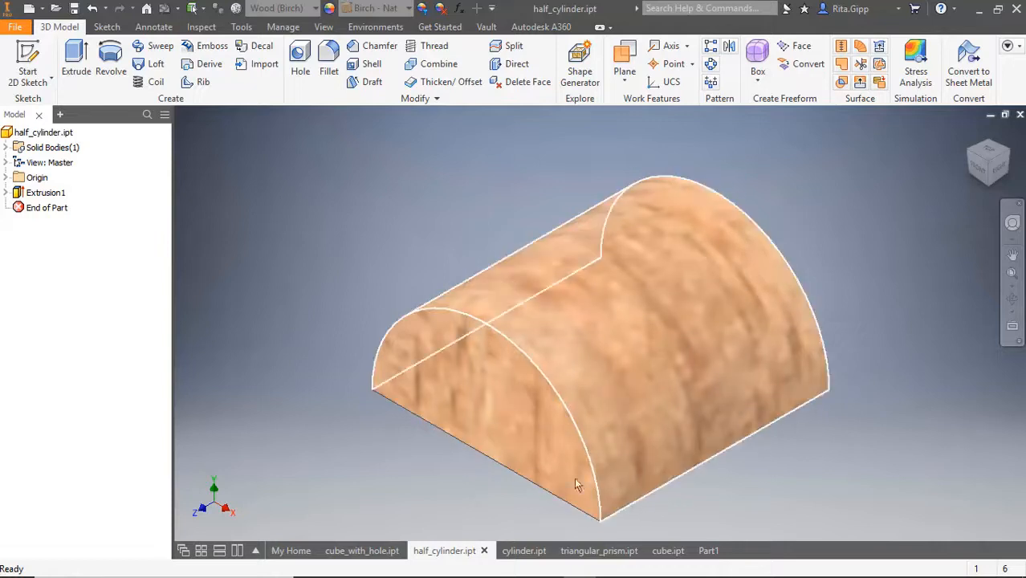
{"action": "left_click", "coordinate": [360, 551]}
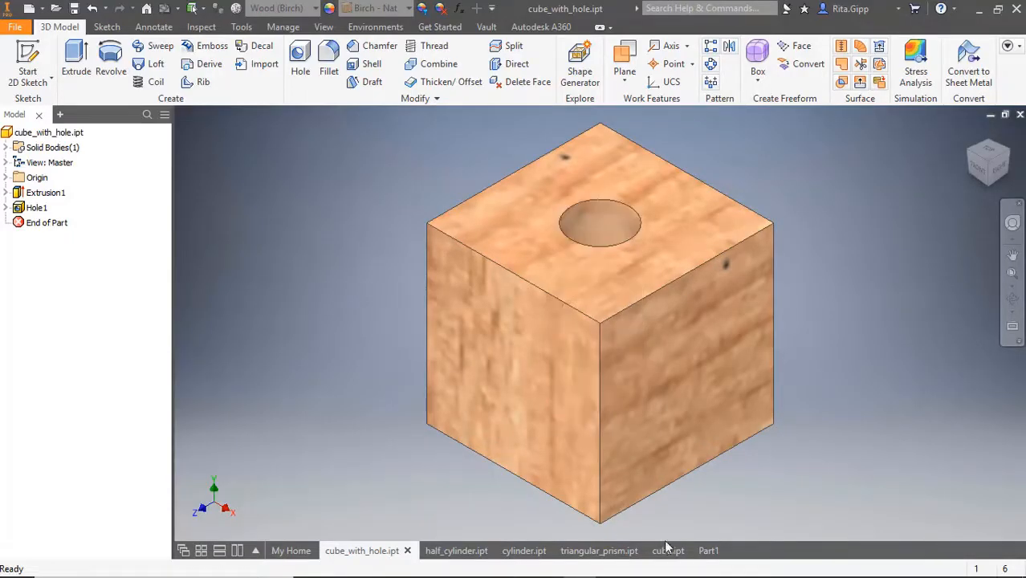
In Part1, sketch a 1.5 by 1.5 in square on the XY plane, extending up and left from the origin
{"action": "left_click", "coordinate": [709, 553]}
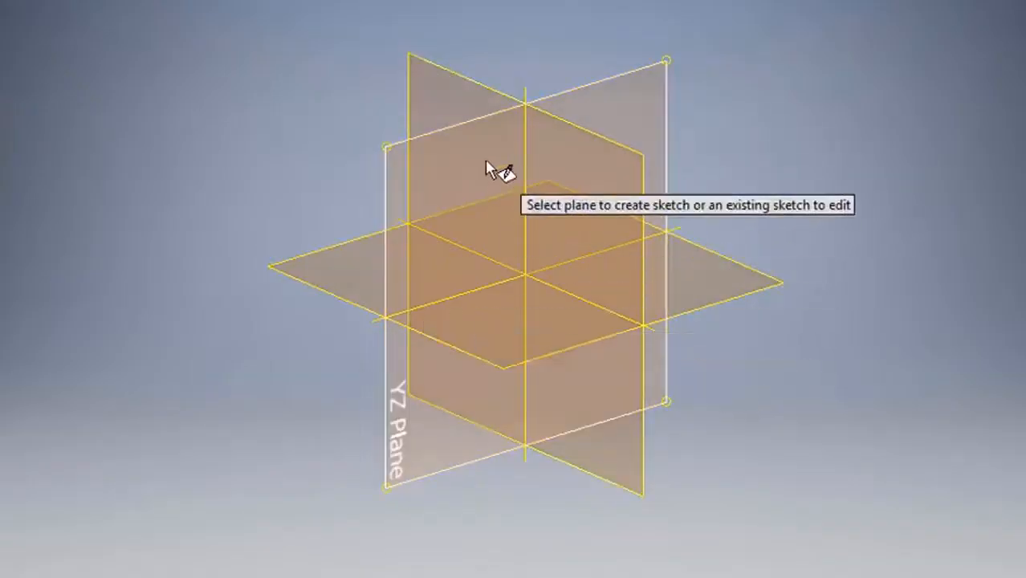
{"action": "left_click", "coordinate": [440, 111]}
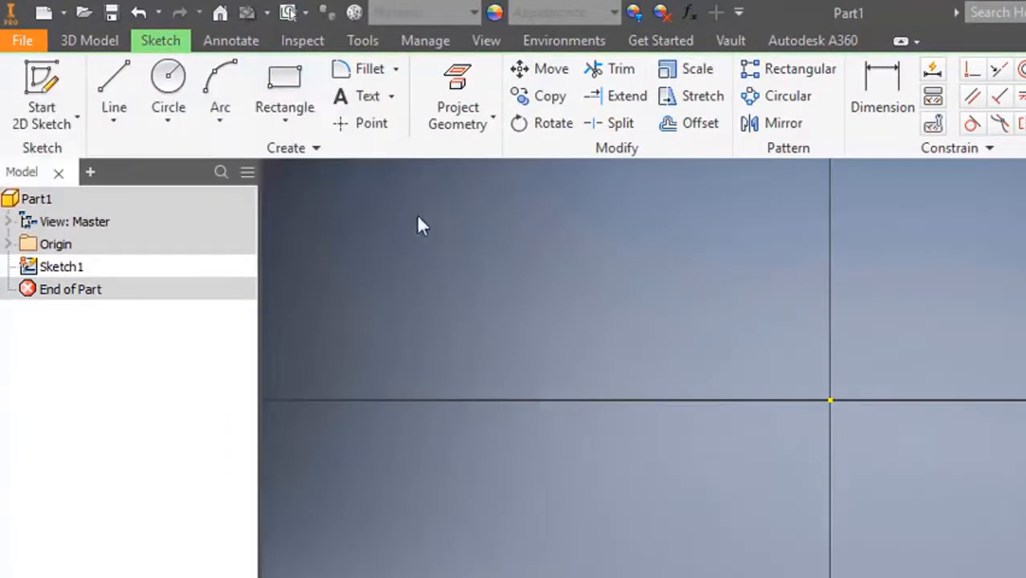
{"action": "left_click", "coordinate": [284, 84]}
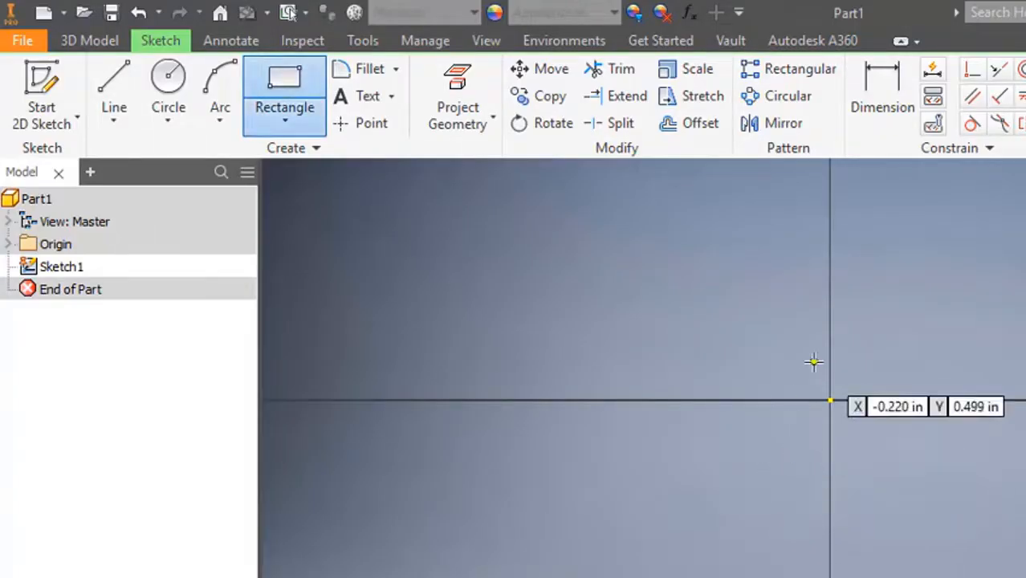
{"action": "left_click", "coordinate": [830, 400]}
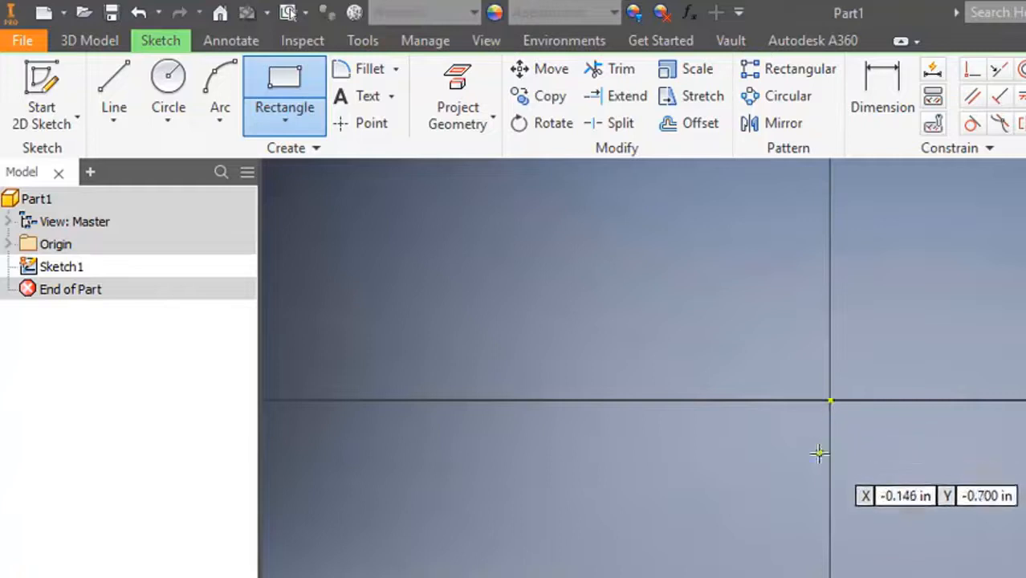
{"action": "left_click", "coordinate": [831, 400]}
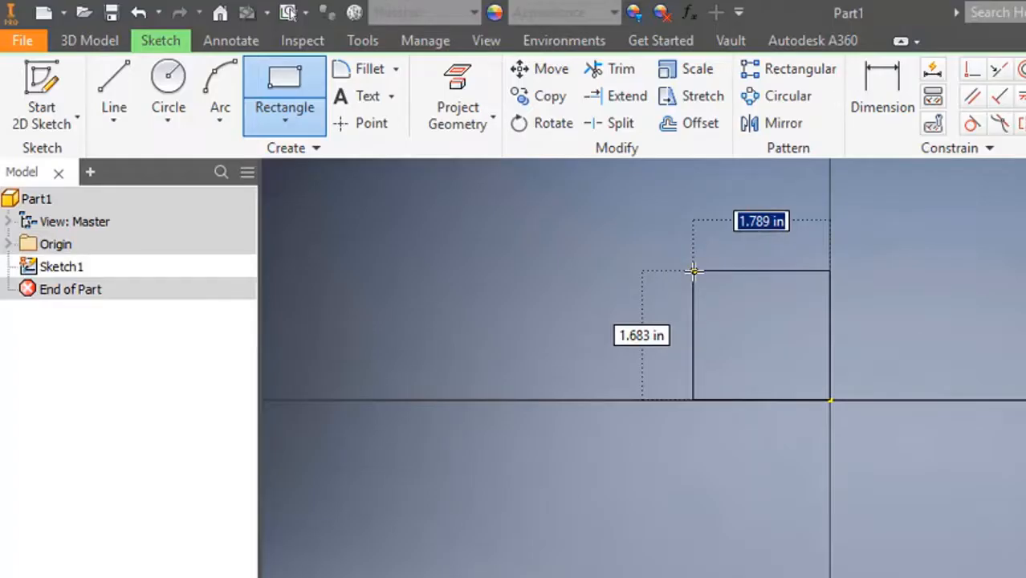
{"action": "type", "text": "1.5"}
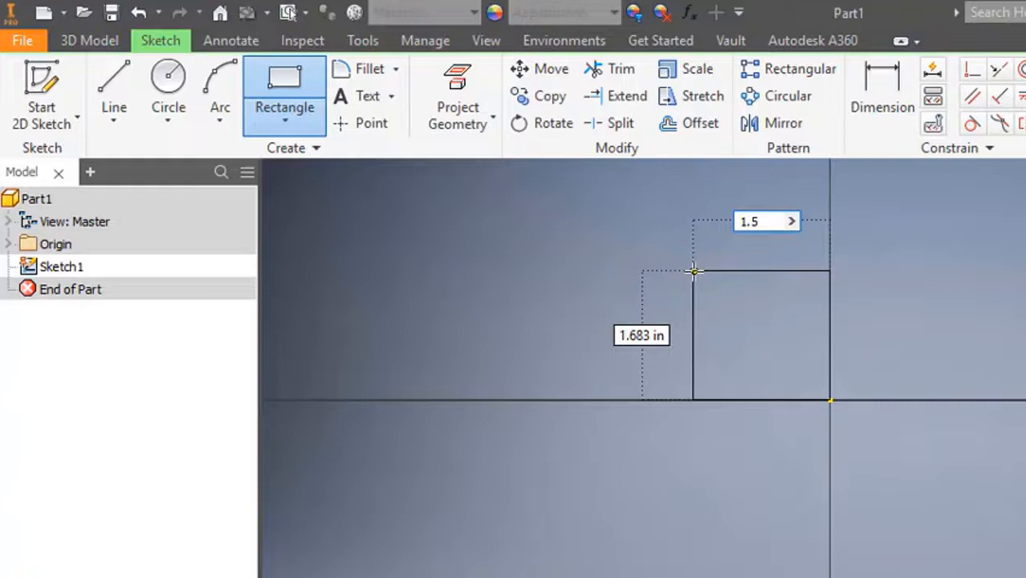
{"action": "key", "text": "Tab"}
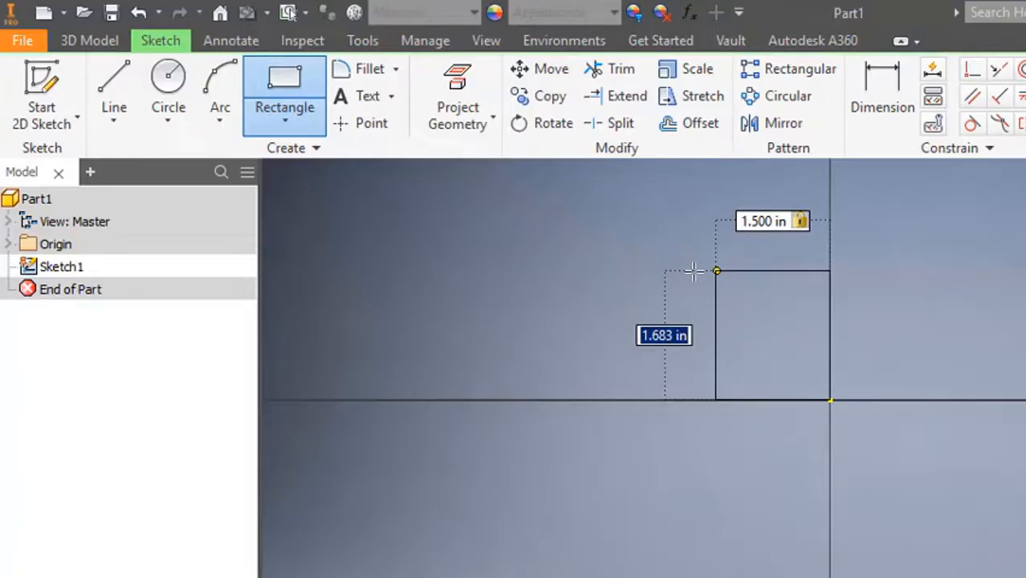
{"action": "type", "text": "1"}
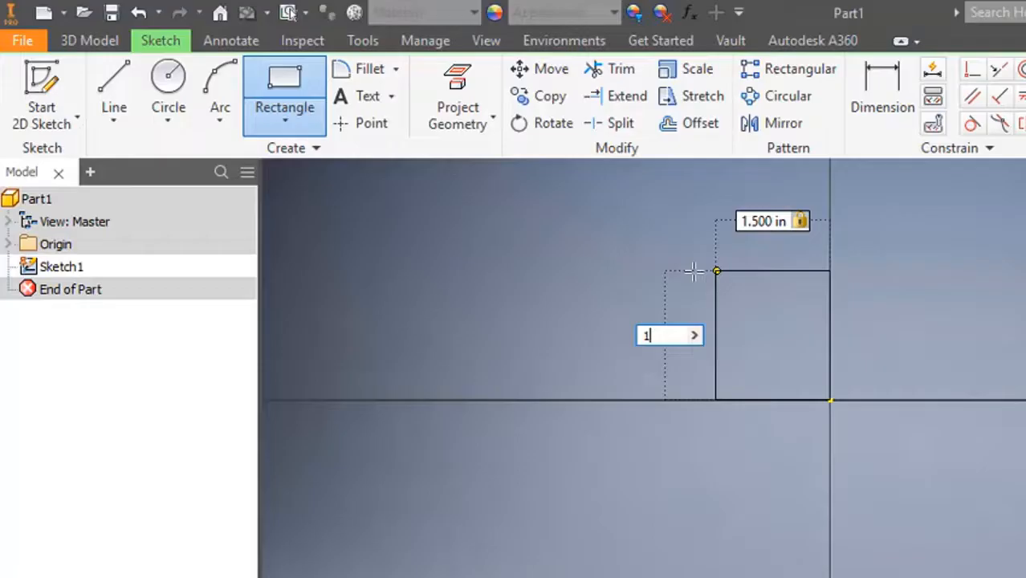
{"action": "type", "text": ".5"}
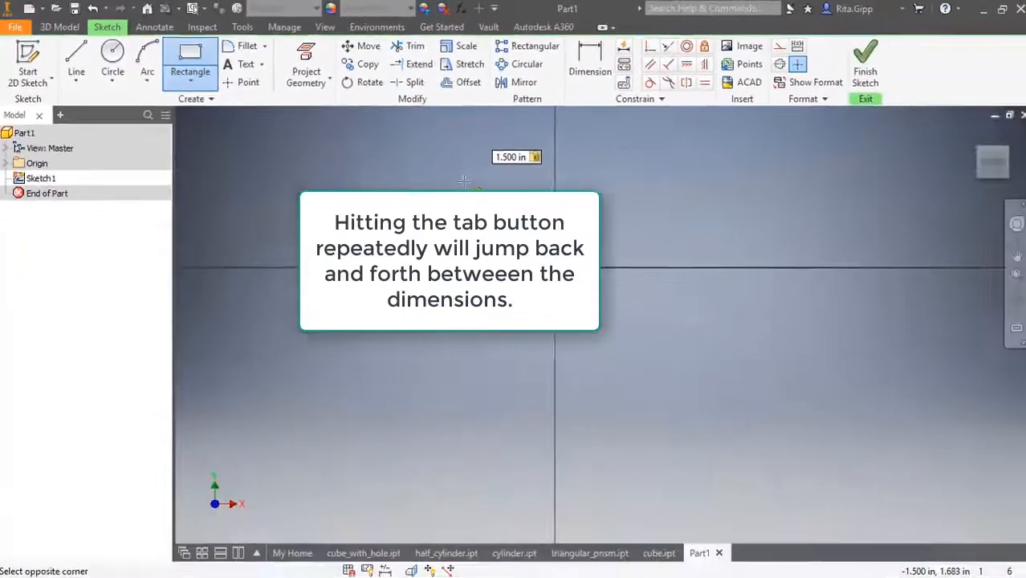
{"action": "key", "text": "Tab"}
{"action": "key", "text": "Return"}
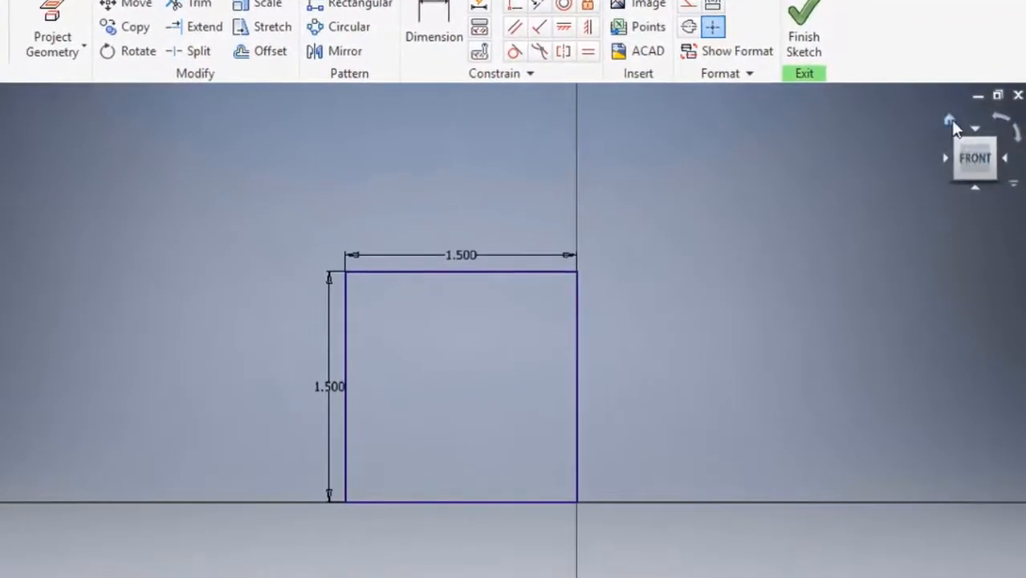
Examine the square sketch at different zoom levels and from the home and front views
{"action": "scroll", "coordinate": [516, 356], "scroll_direction": "up", "scroll_amount": 4}
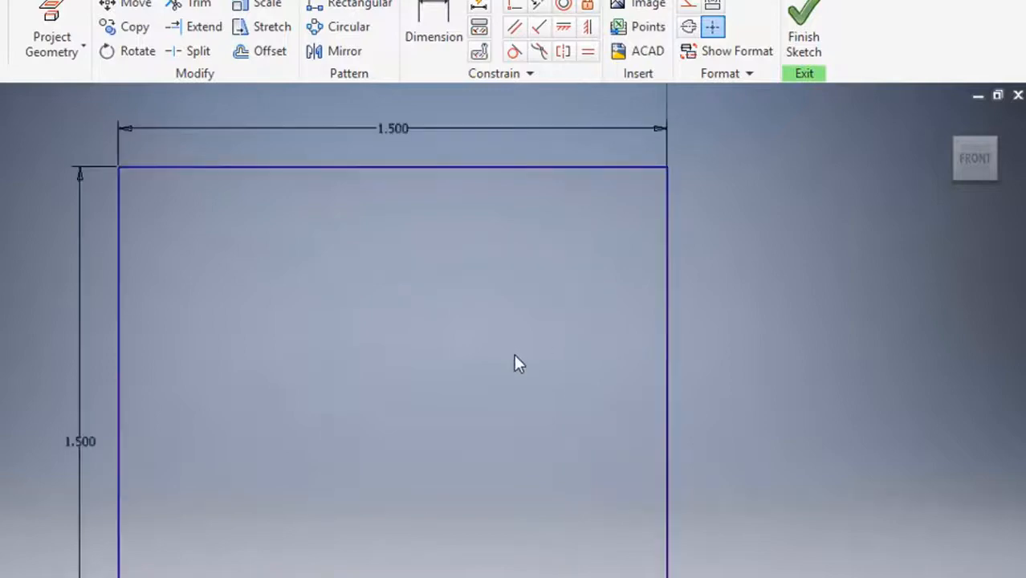
{"action": "scroll", "coordinate": [517, 381], "scroll_direction": "up", "scroll_amount": 3}
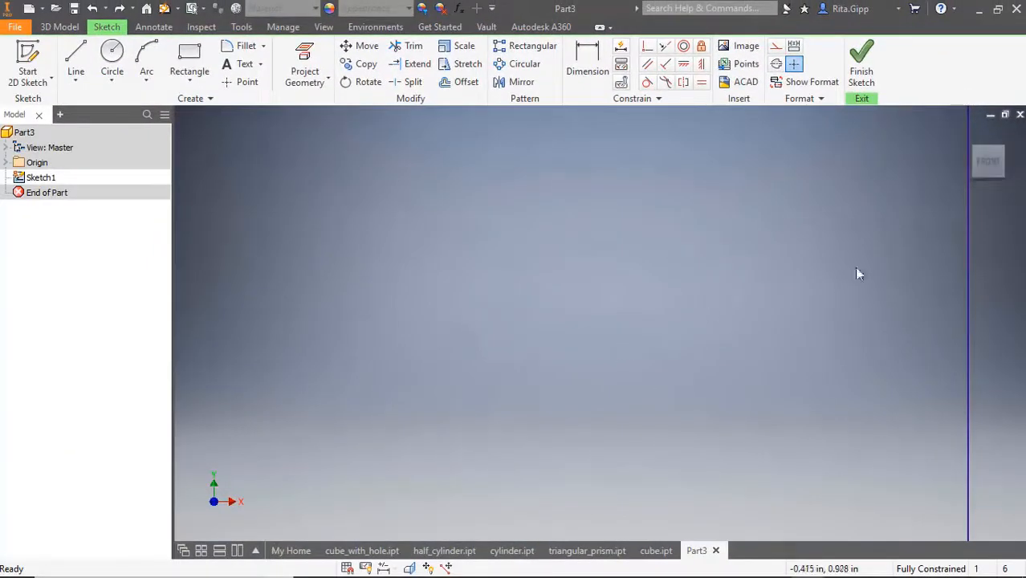
{"action": "mouse_move", "coordinate": [965, 165]}
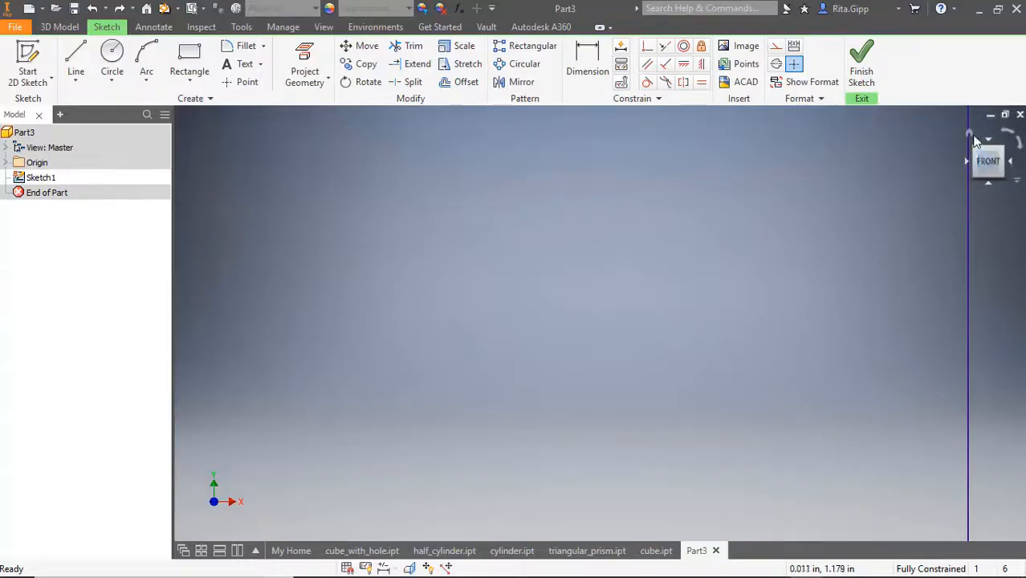
{"action": "left_click", "coordinate": [969, 134]}
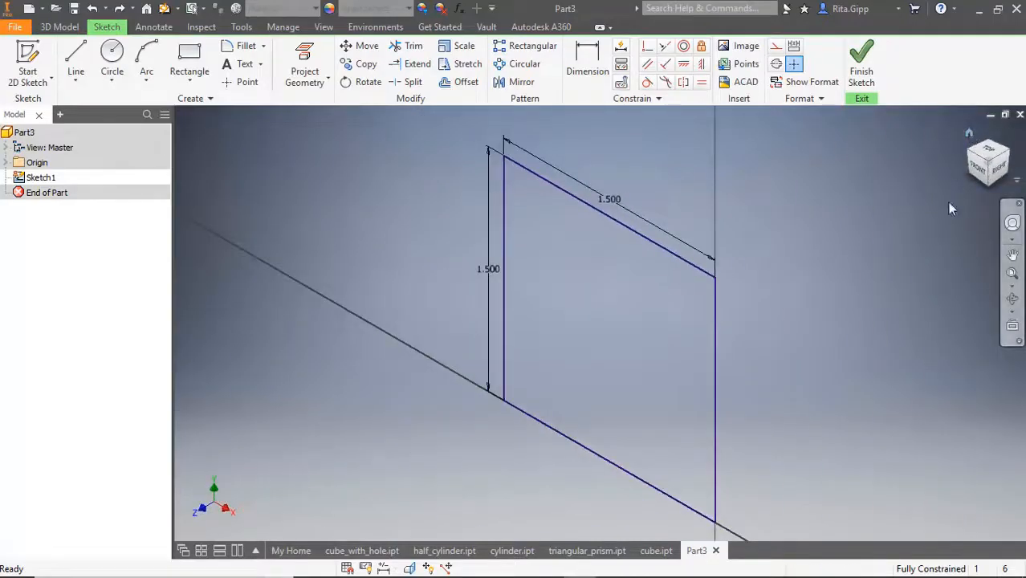
{"action": "left_click", "coordinate": [978, 171]}
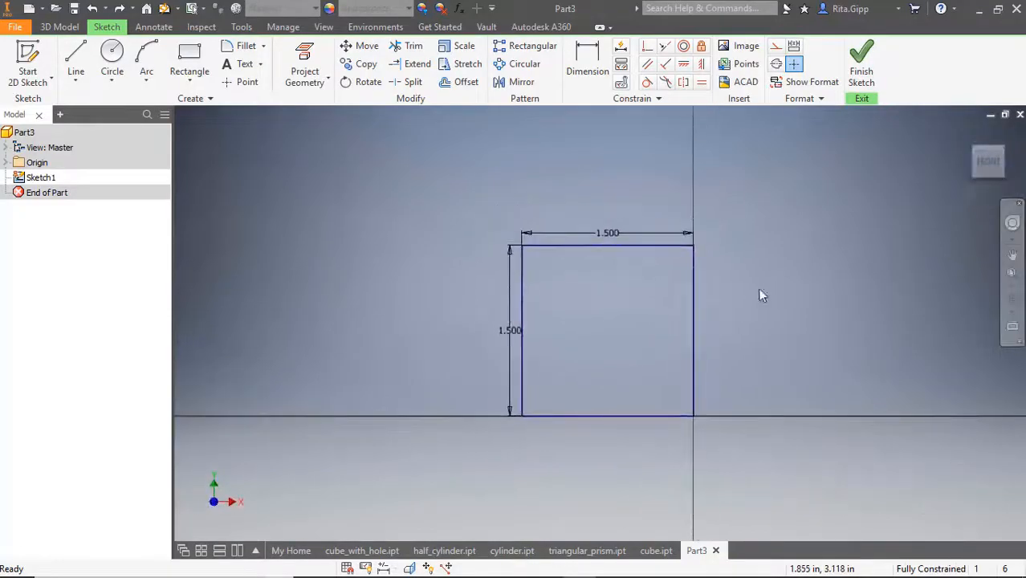
{"action": "scroll", "coordinate": [669, 313], "scroll_direction": "down", "scroll_amount": 5}
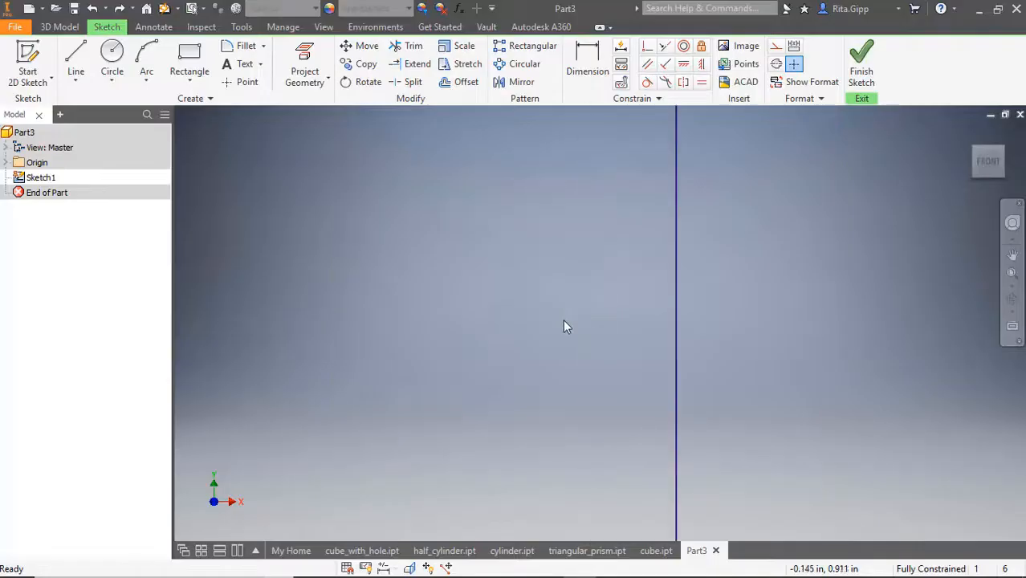
{"action": "scroll", "coordinate": [564, 326], "scroll_direction": "up", "scroll_amount": 5}
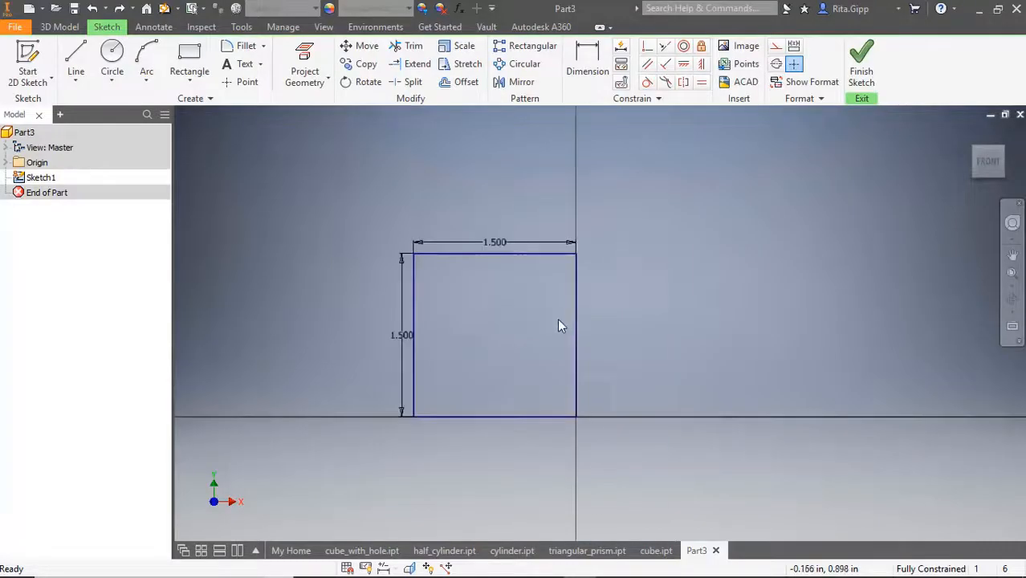
{"action": "scroll", "coordinate": [560, 321], "scroll_direction": "up", "scroll_amount": 5}
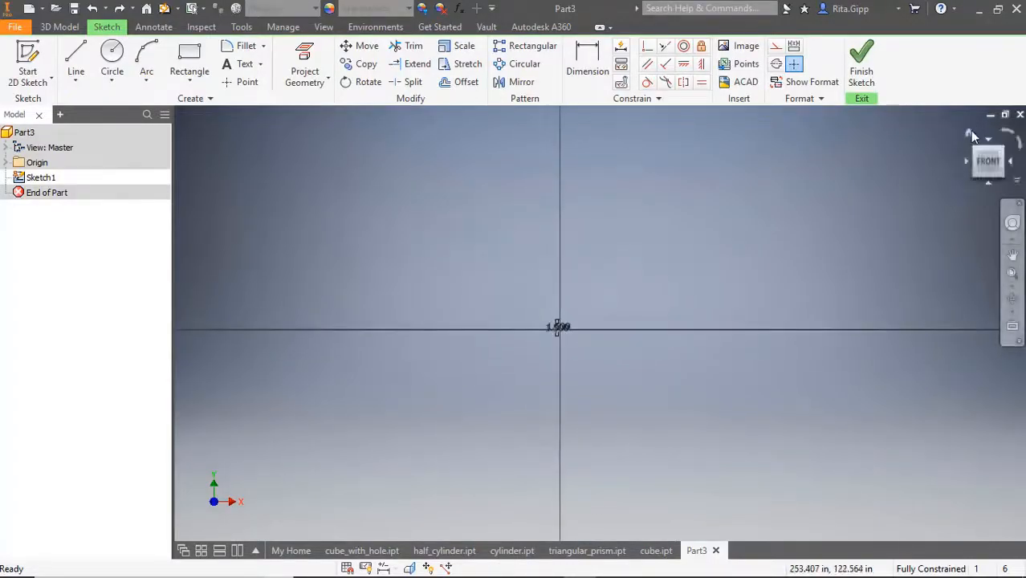
{"action": "left_click", "coordinate": [969, 133]}
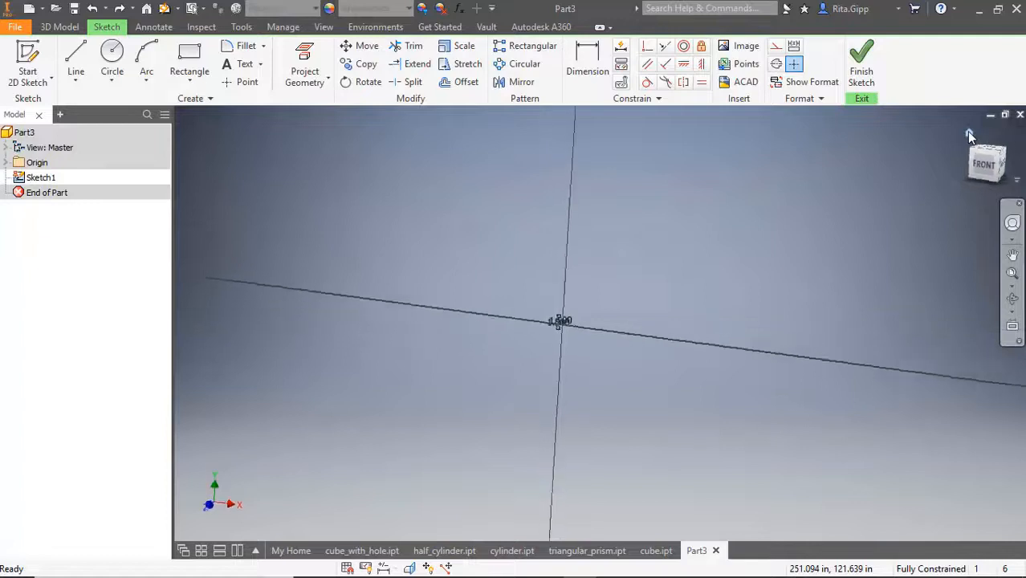
{"action": "left_click", "coordinate": [980, 170]}
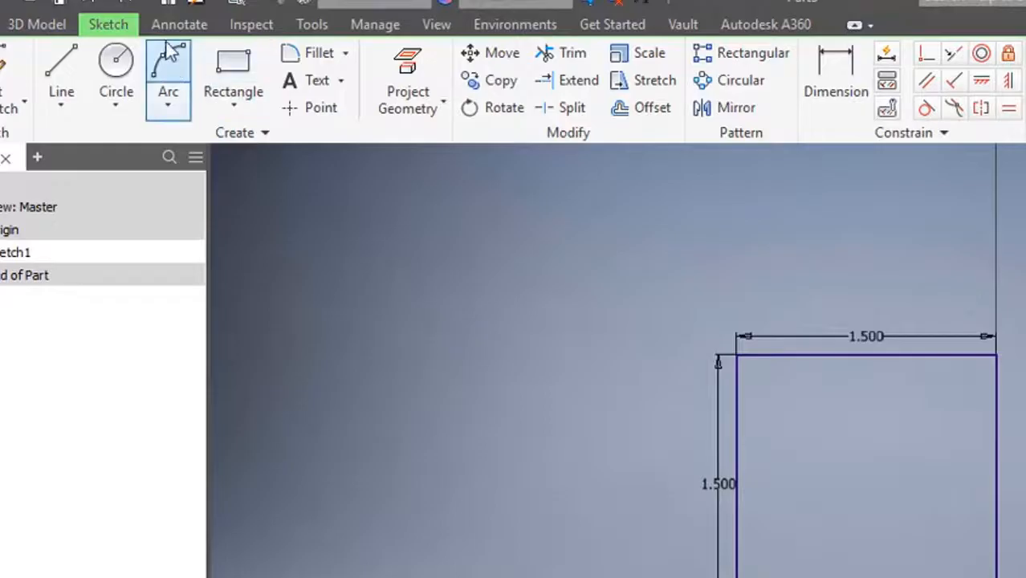
Set up an extrusion of the square sketch profile with a distance of 1.5 in
{"action": "left_click", "coordinate": [42, 27]}
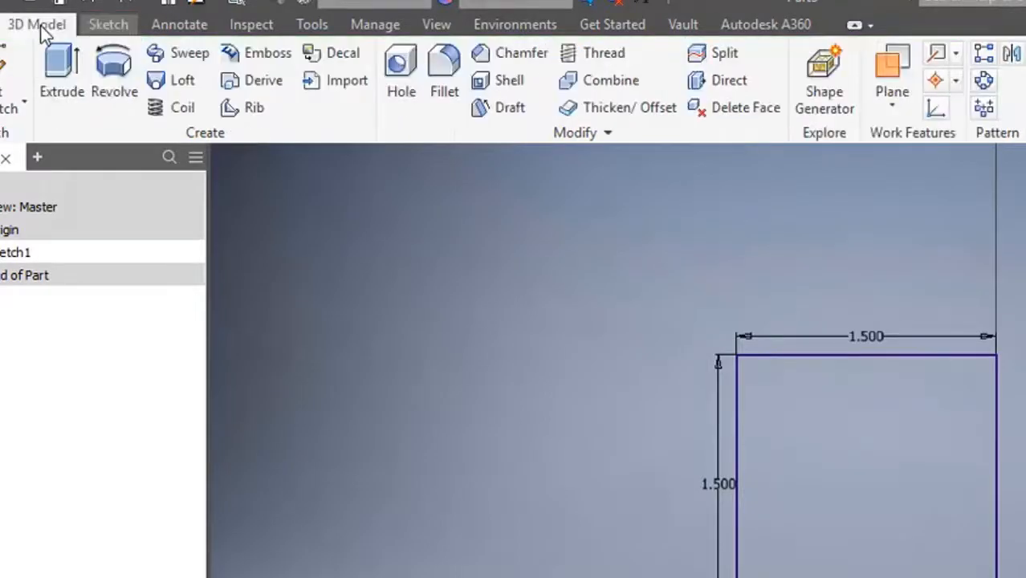
{"action": "left_click", "coordinate": [58, 70]}
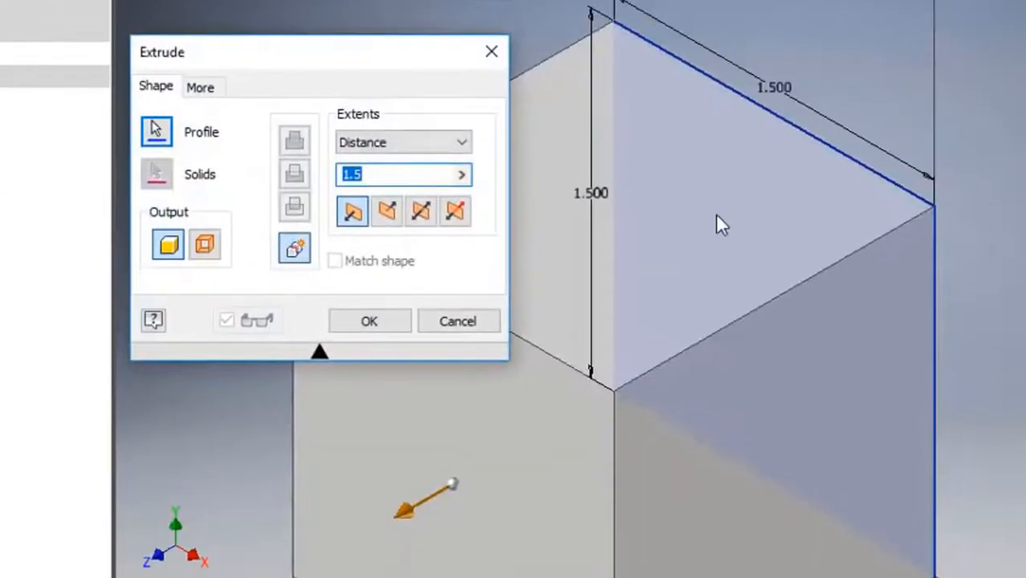
{"action": "left_click", "coordinate": [161, 133]}
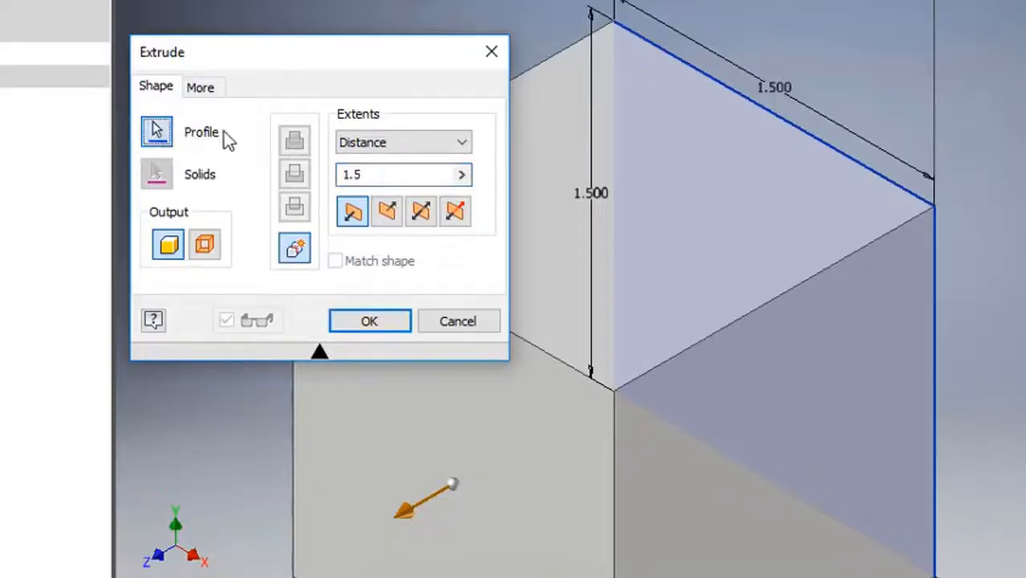
{"action": "left_click", "coordinate": [159, 133]}
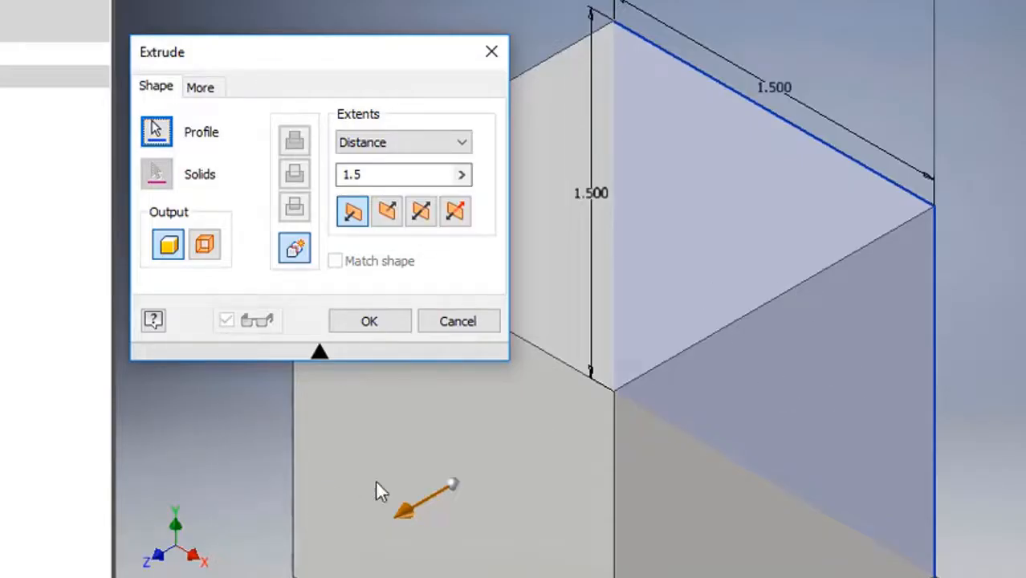
{"action": "left_click_drag", "start_coordinate": [371, 174], "coordinate": [353, 188]}
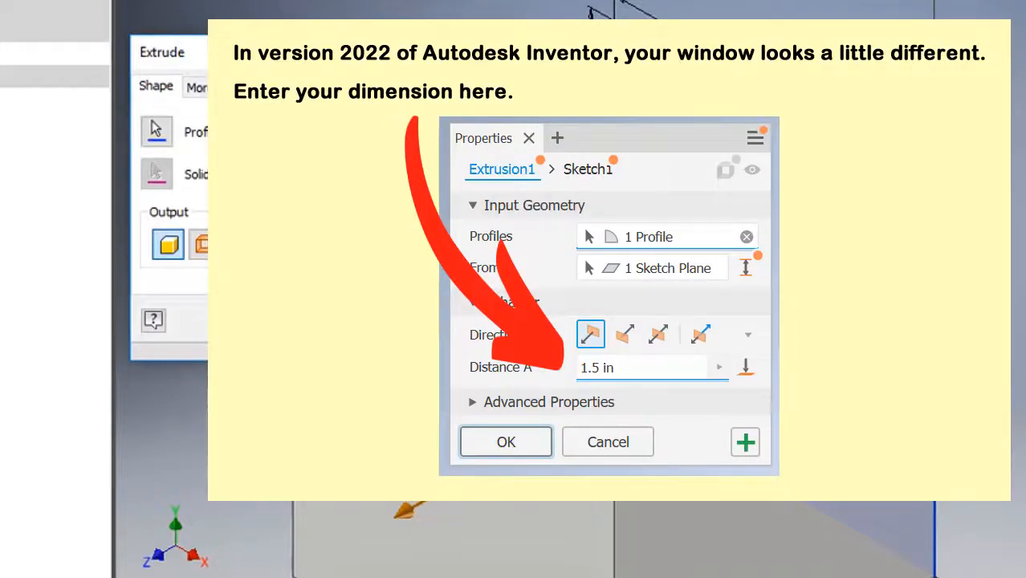
{"action": "type", "text": "1"}
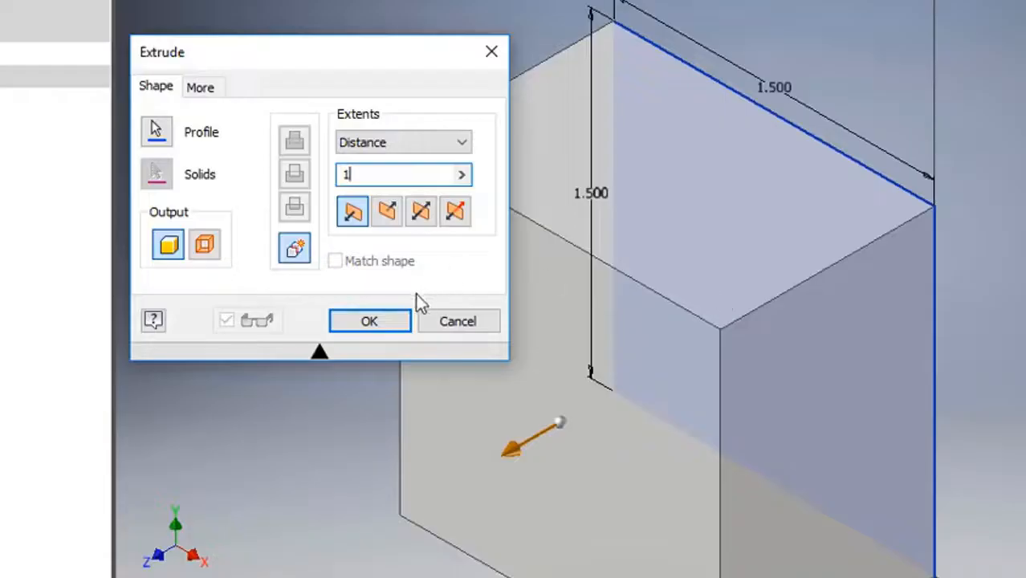
{"action": "type", "text": ".5"}
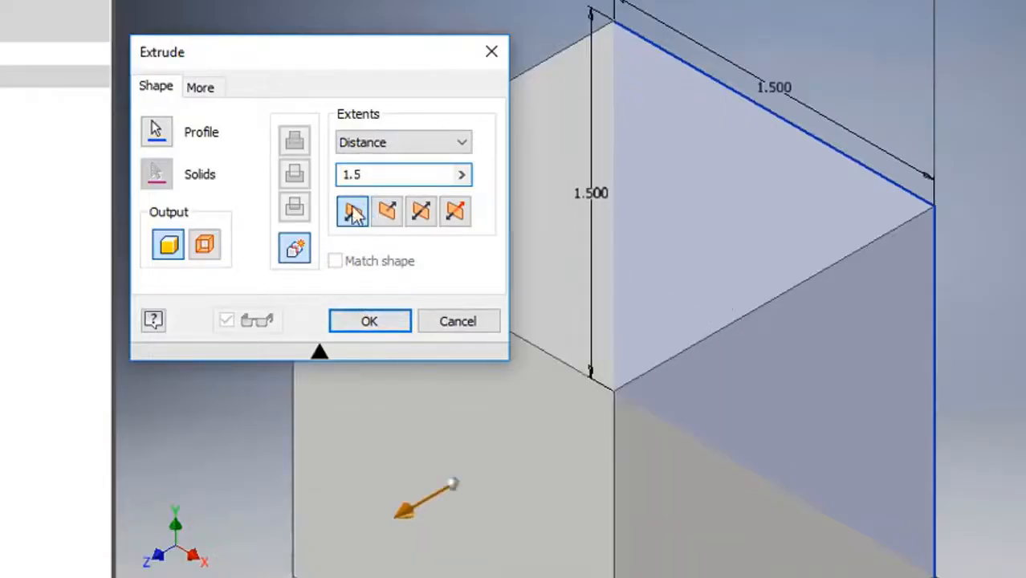
Preview the opposite and symmetric extrusion directions, return to the default forward direction and finish the extrusion
{"action": "left_click", "coordinate": [389, 212]}
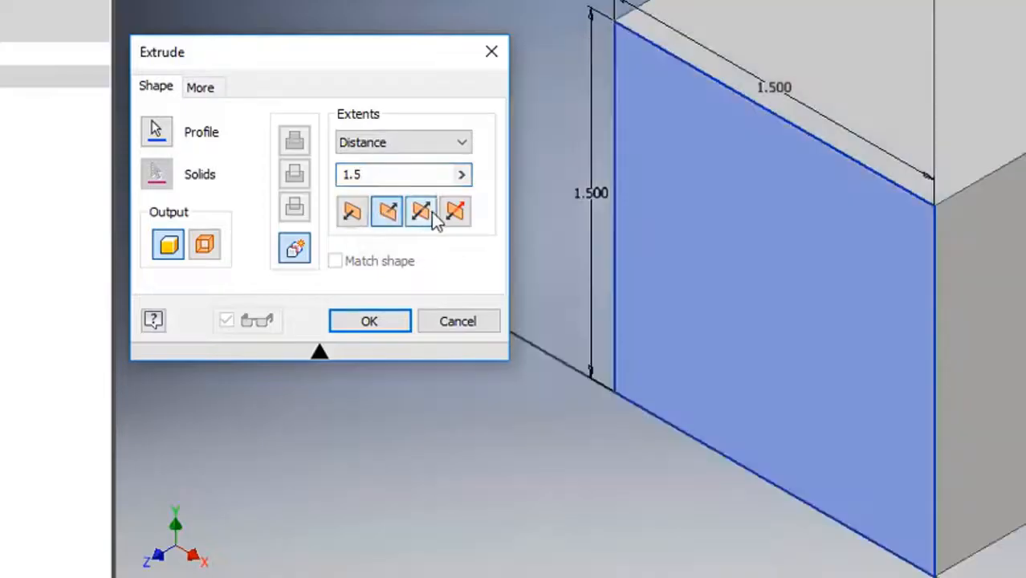
{"action": "left_click", "coordinate": [421, 214]}
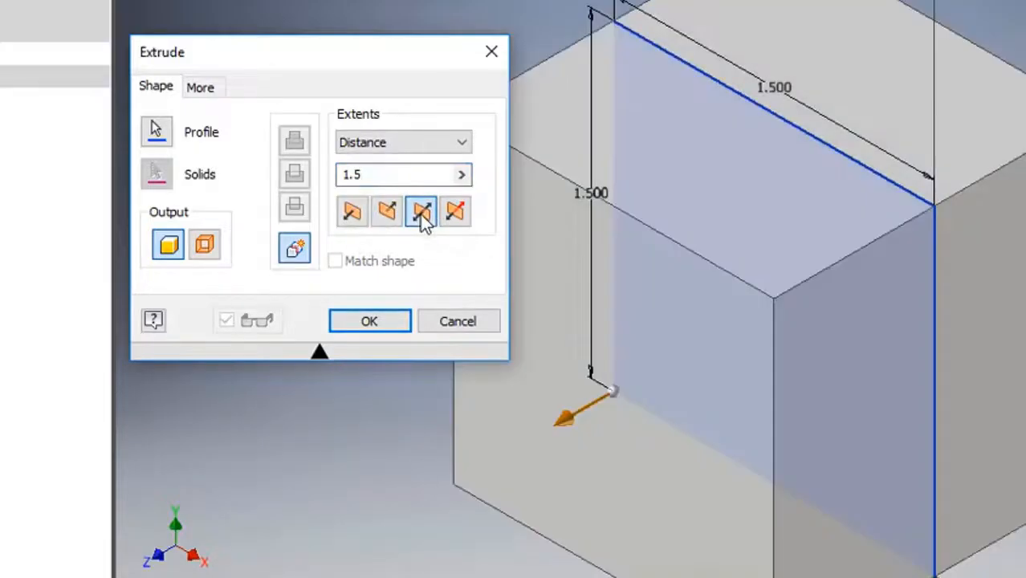
{"action": "left_click", "coordinate": [351, 212]}
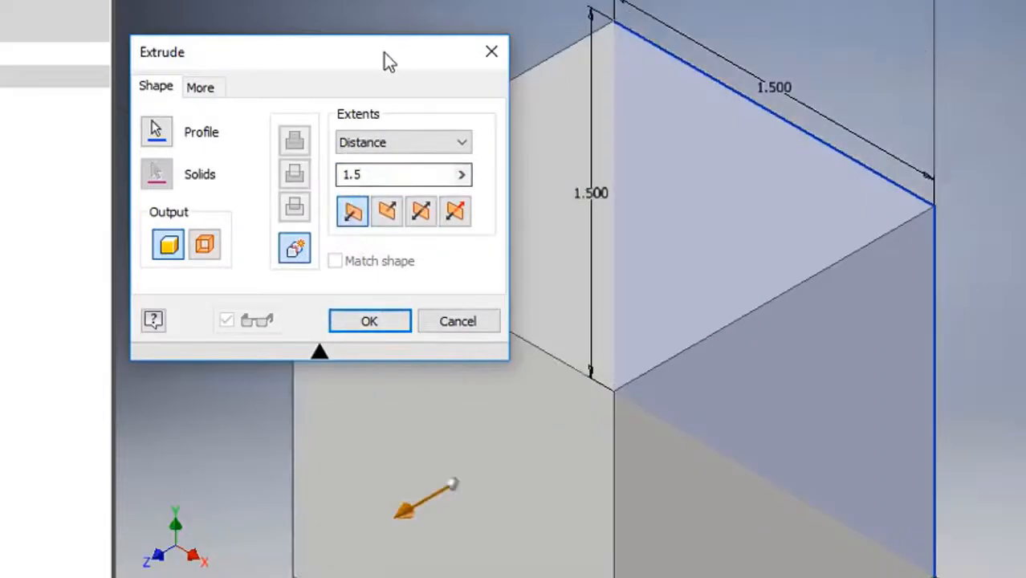
{"action": "left_click_drag", "start_coordinate": [384, 62], "coordinate": [244, 12]}
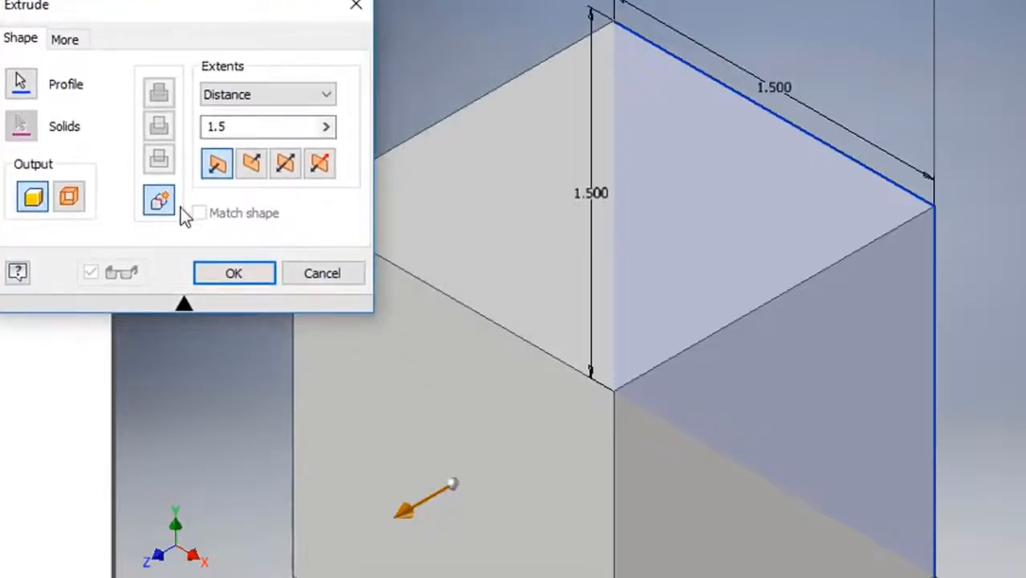
{"action": "left_click", "coordinate": [233, 274]}
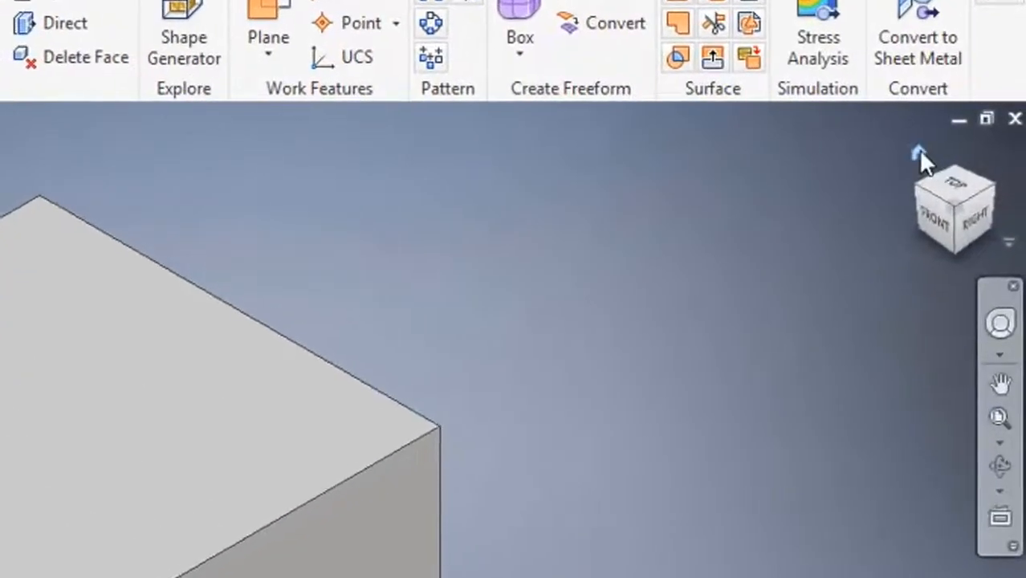
Examine the extruded cube from the home view and compare it with the finished cube.ipt part
{"action": "left_click", "coordinate": [919, 150]}
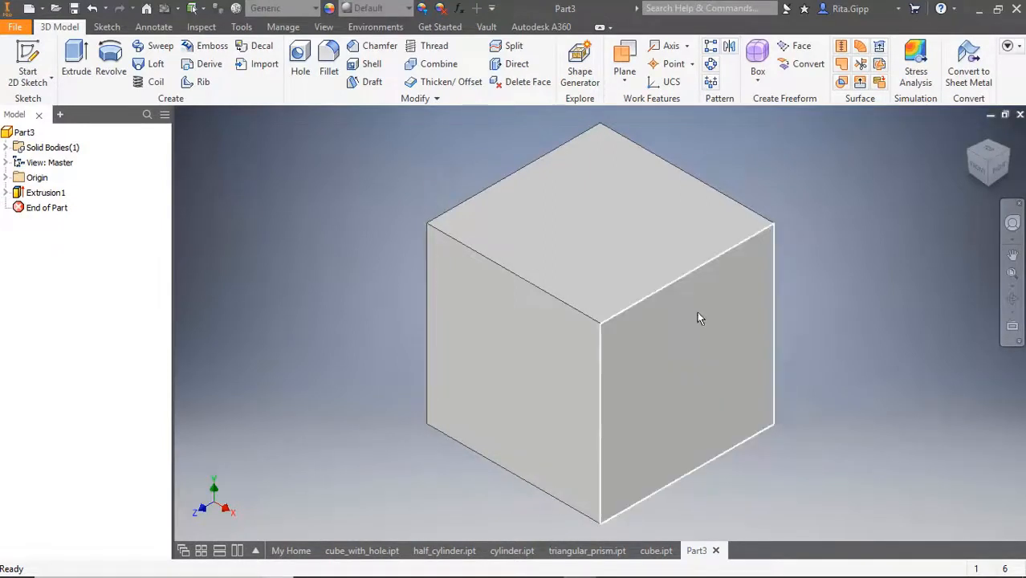
{"action": "left_click", "coordinate": [655, 550]}
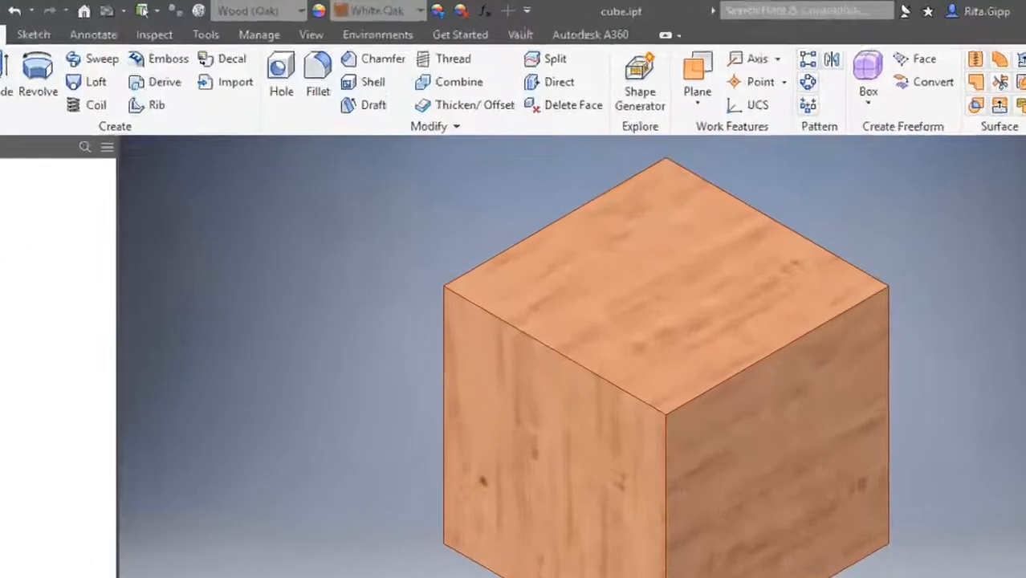
{"action": "left_click", "coordinate": [709, 551]}
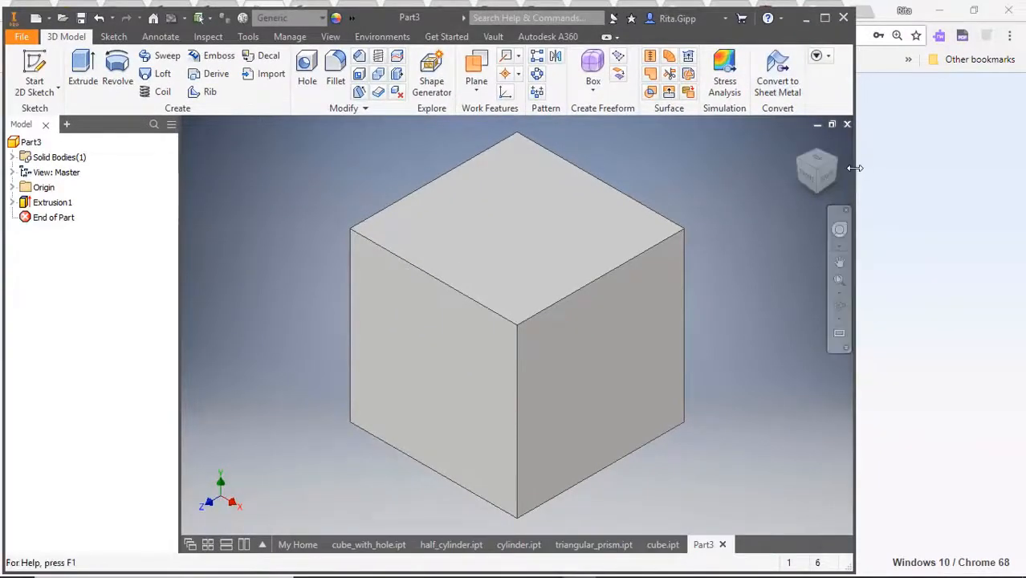
Narrow the program window to examine how the ribbon adapts, and restore it to full screen
{"action": "left_click_drag", "start_coordinate": [852, 168], "coordinate": [639, 201]}
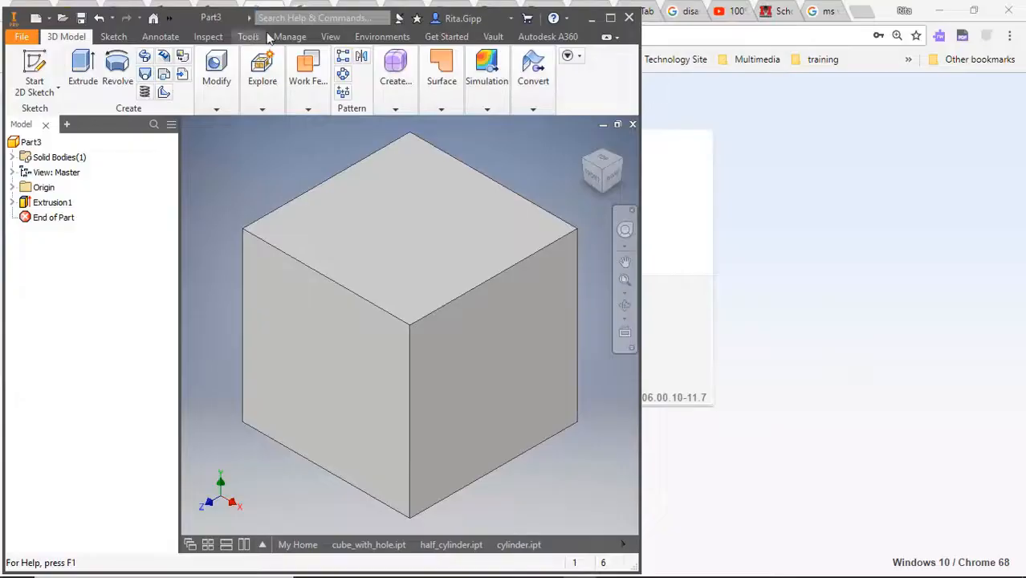
{"action": "left_click", "coordinate": [610, 19]}
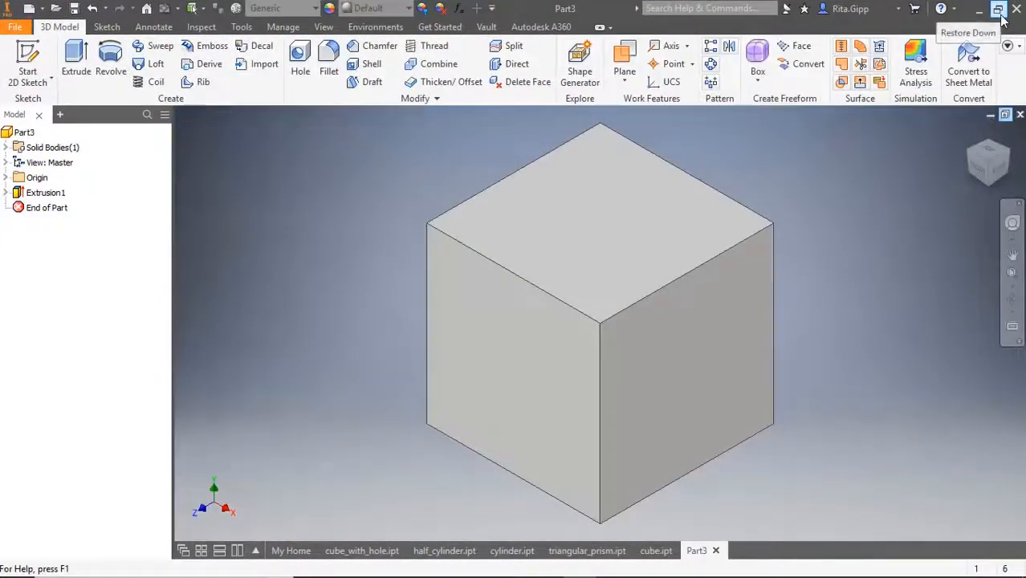
{"action": "left_click", "coordinate": [998, 9]}
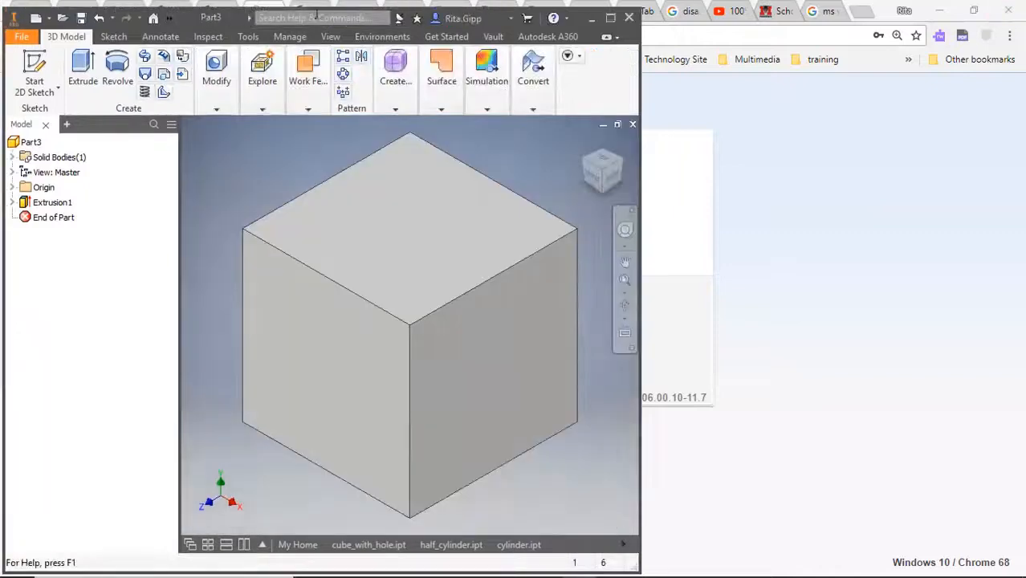
{"action": "left_click", "coordinate": [611, 17]}
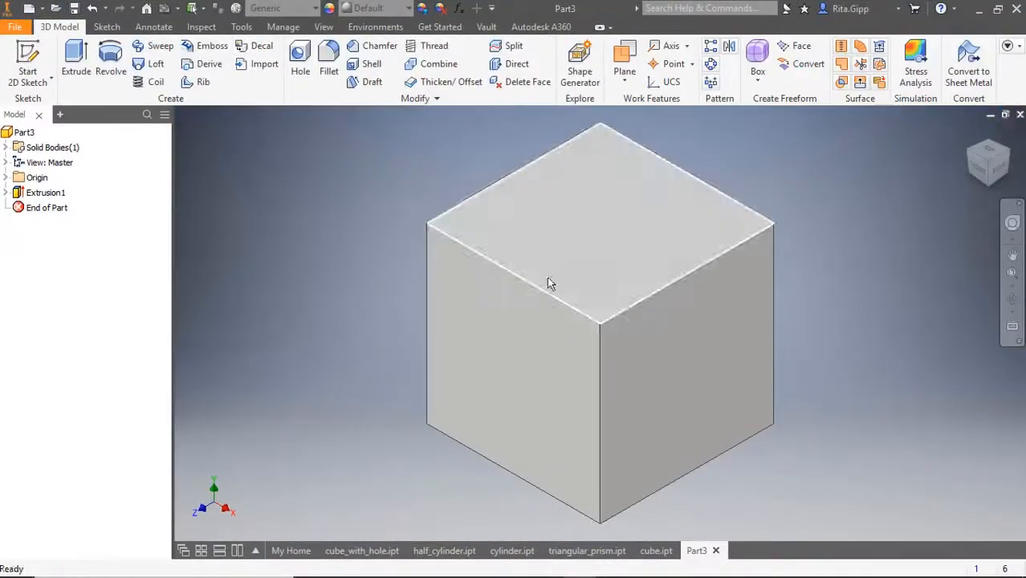
Assign the Wood (Oak) material to the cube in Part3
{"action": "left_click", "coordinate": [316, 9]}
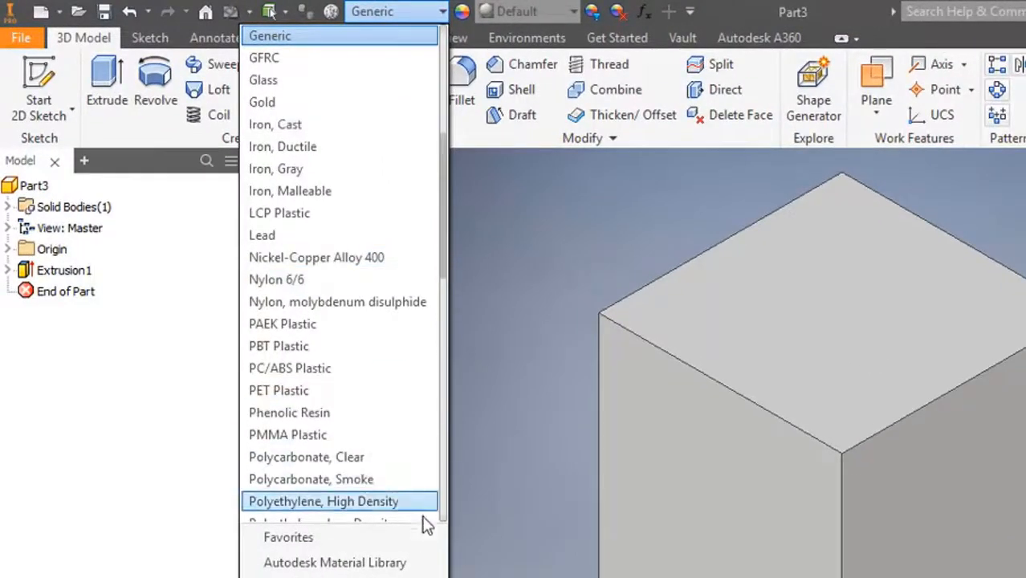
{"action": "left_click", "coordinate": [400, 486]}
{"action": "left_click", "coordinate": [371, 10]}
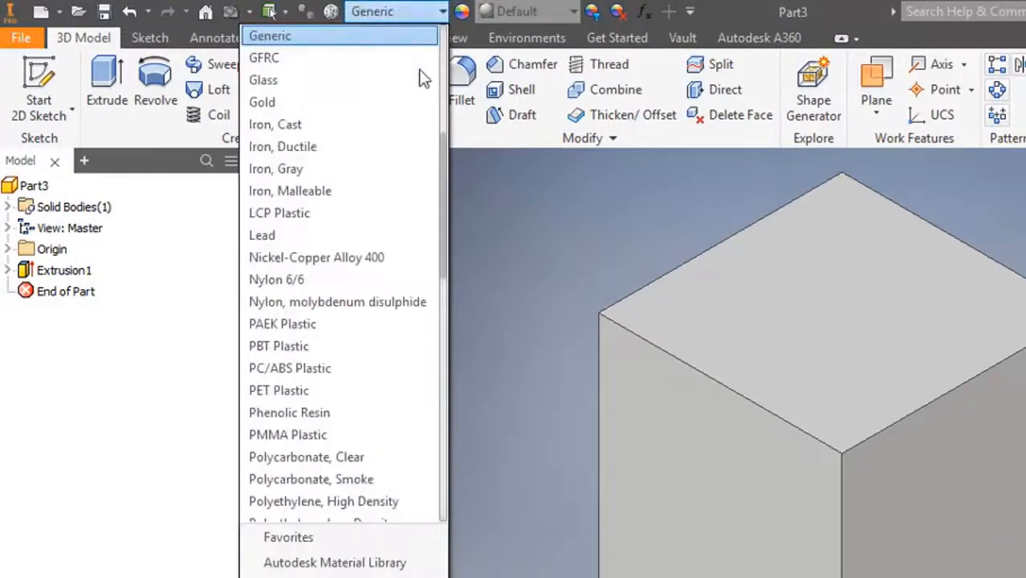
{"action": "scroll", "coordinate": [419, 75], "scroll_direction": "up", "scroll_amount": 5}
{"action": "scroll", "coordinate": [367, 443], "scroll_direction": "down", "scroll_amount": 6}
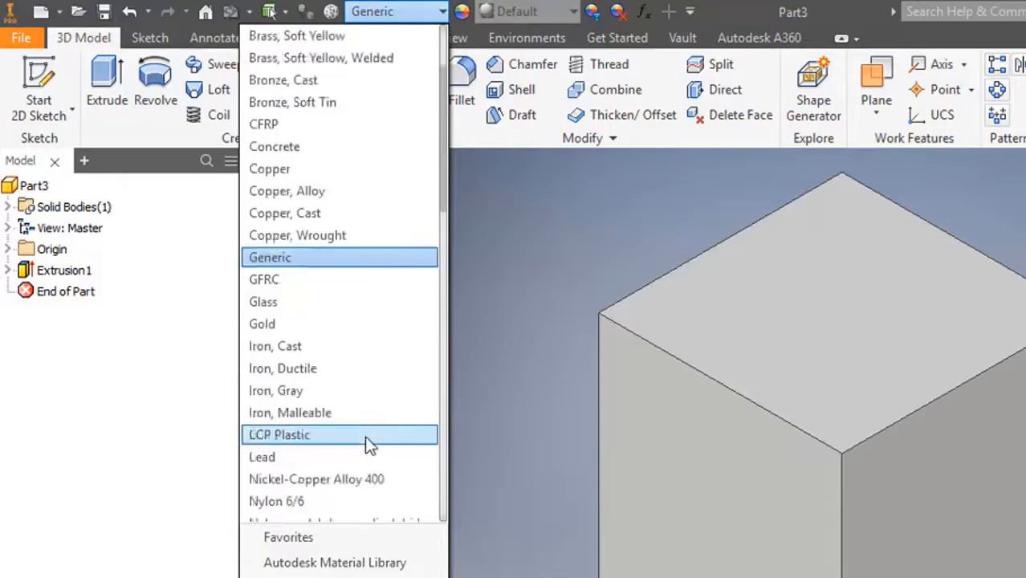
{"action": "scroll", "coordinate": [367, 446], "scroll_direction": "up", "scroll_amount": 1}
{"action": "scroll", "coordinate": [367, 450], "scroll_direction": "down", "scroll_amount": 3}
{"action": "scroll", "coordinate": [378, 426], "scroll_direction": "up", "scroll_amount": 3}
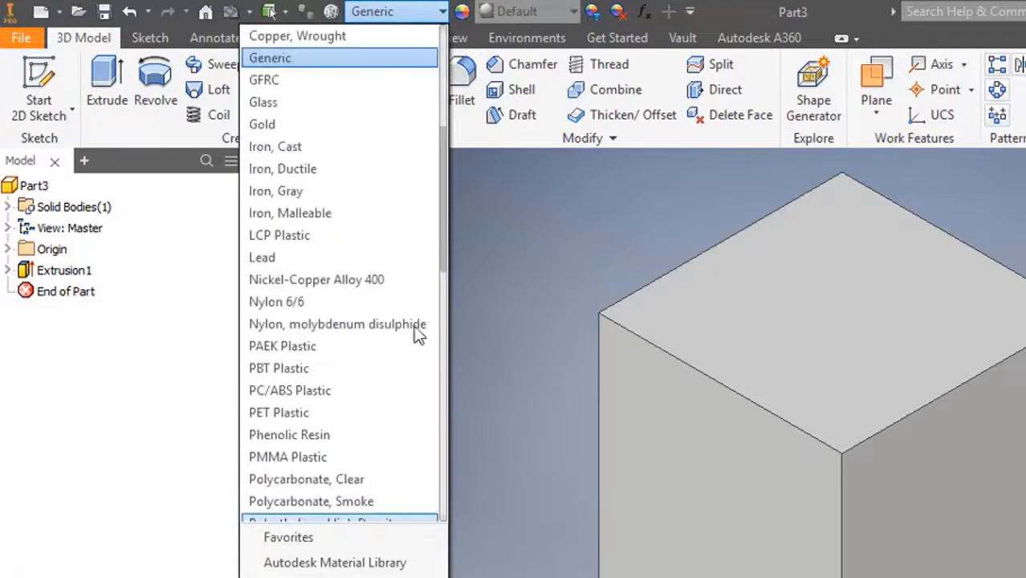
{"action": "left_click_drag", "start_coordinate": [442, 257], "coordinate": [447, 506]}
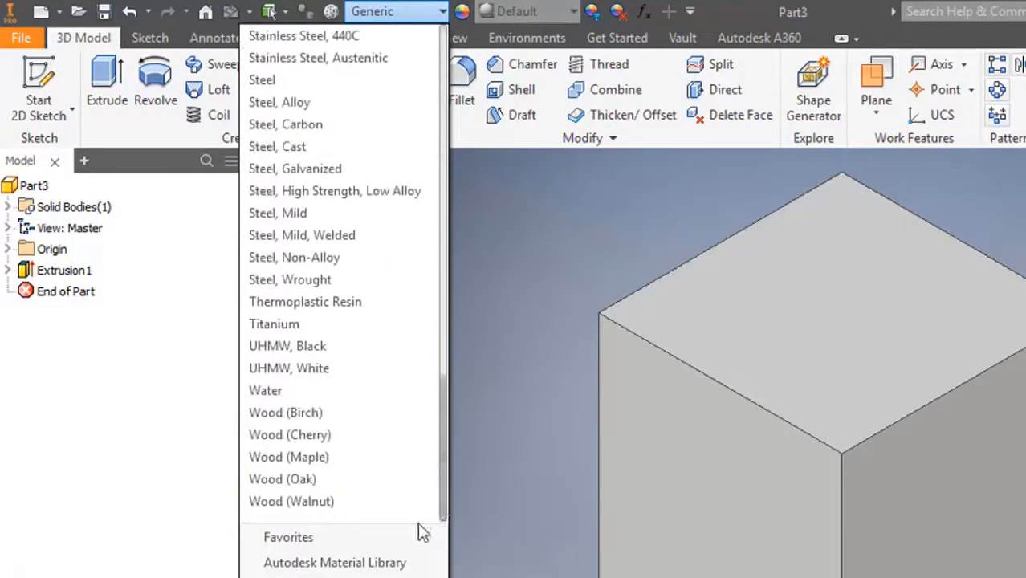
{"action": "left_click", "coordinate": [341, 480]}
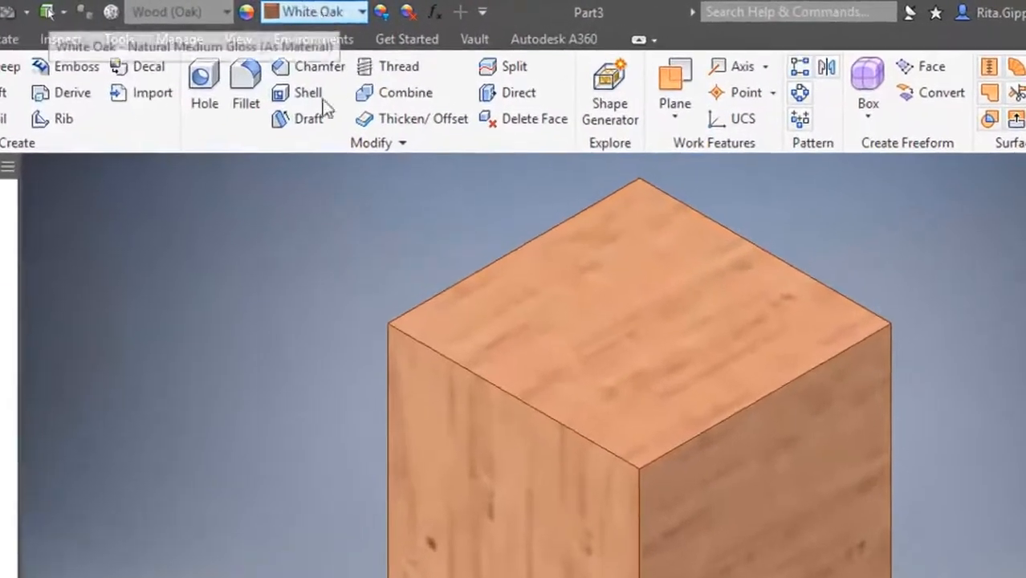
Try the Weld - Aluminum appearance on only the cube's front face and undo the change
{"action": "left_click", "coordinate": [428, 360]}
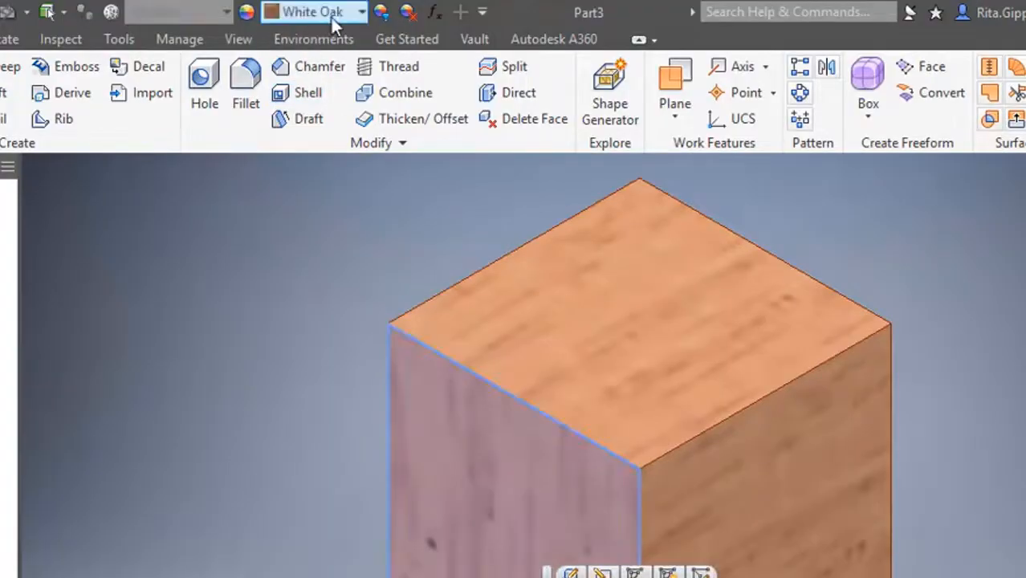
{"action": "left_click", "coordinate": [341, 14]}
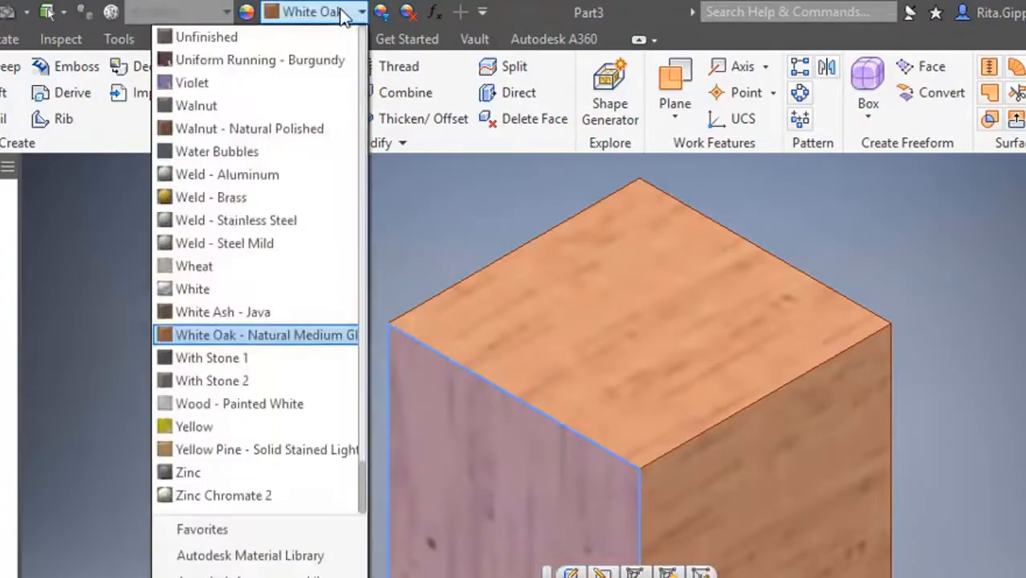
{"action": "left_click", "coordinate": [243, 177]}
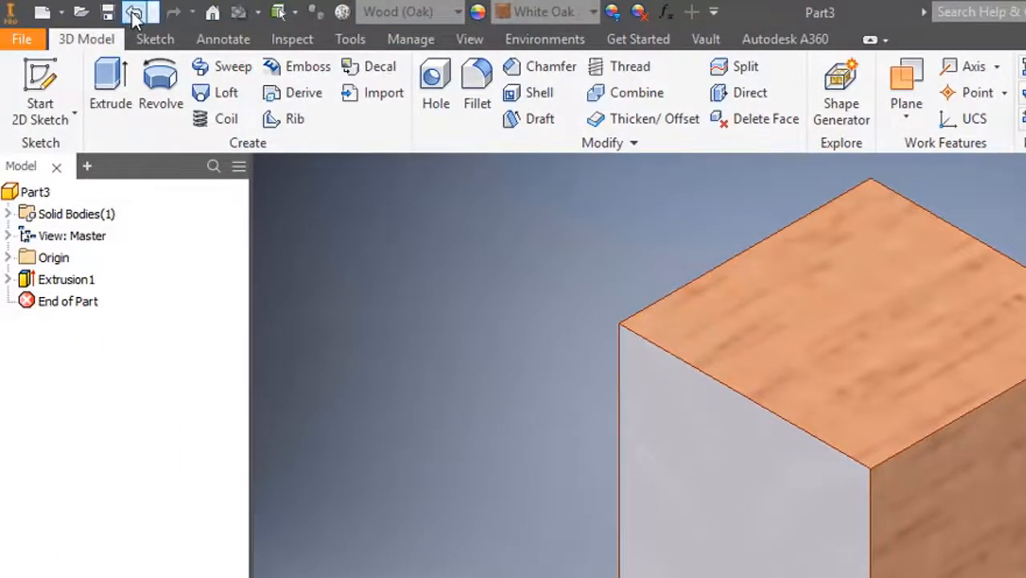
{"action": "left_click", "coordinate": [134, 16]}
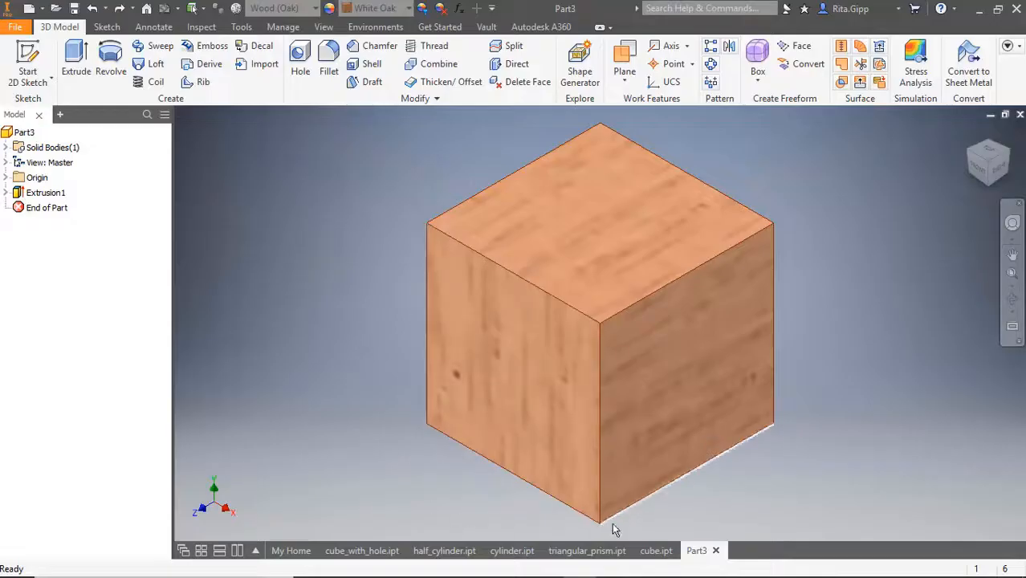
Try to save Part3 as cube in the Five Parts and Assemblies folder, replacing the existing file
{"action": "left_click", "coordinate": [656, 552]}
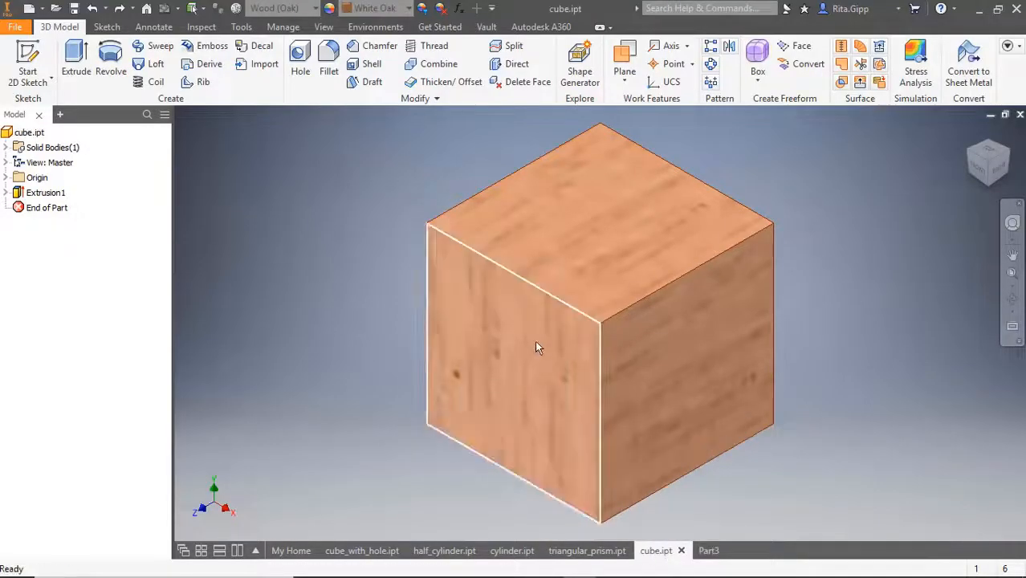
{"action": "left_click", "coordinate": [713, 552]}
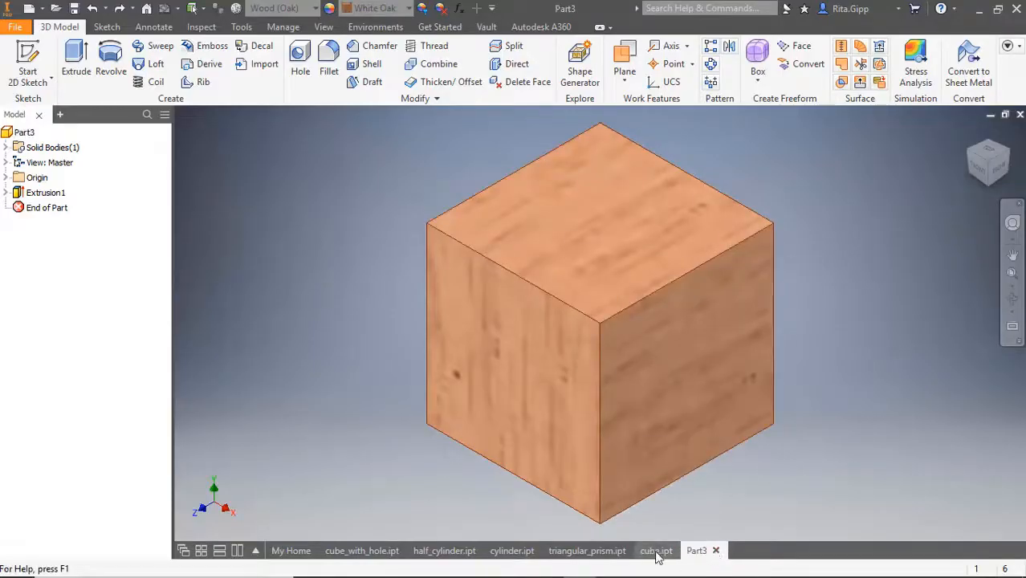
{"action": "left_click", "coordinate": [23, 28]}
{"action": "left_click", "coordinate": [38, 194]}
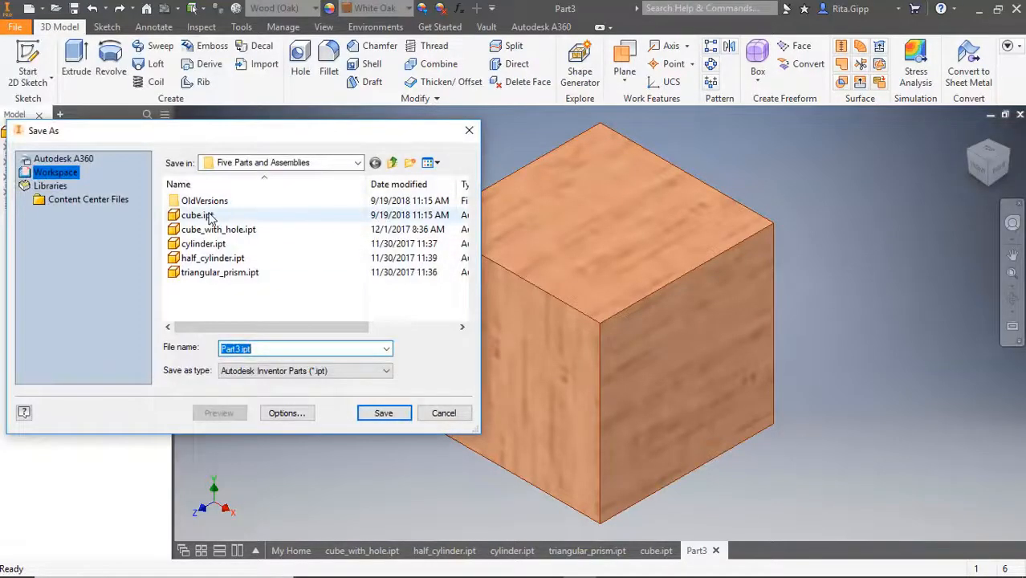
{"action": "left_click", "coordinate": [209, 217]}
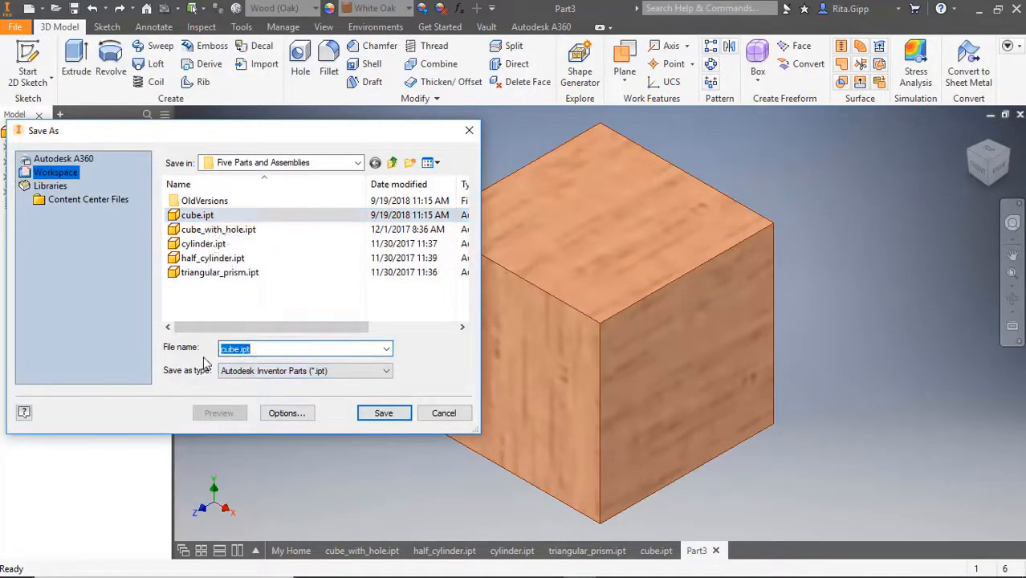
{"action": "type", "text": "cu"}
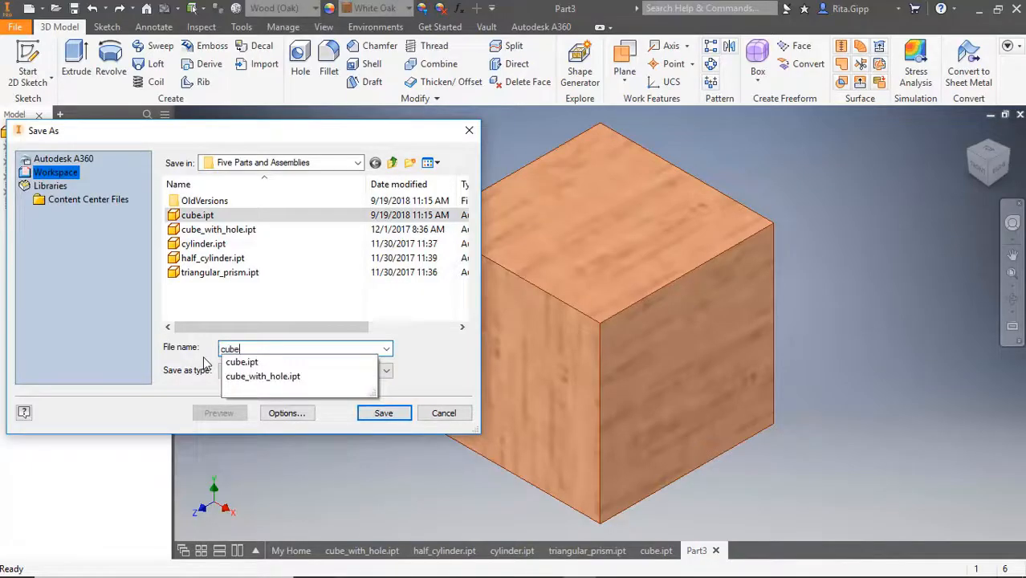
{"action": "type", "text": "be"}
{"action": "left_click", "coordinate": [401, 414]}
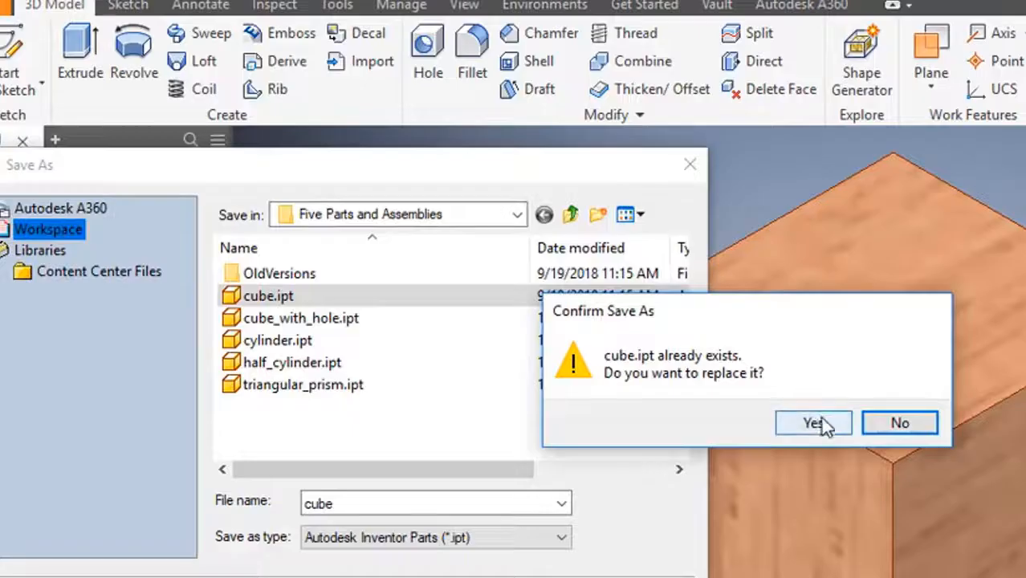
{"action": "left_click", "coordinate": [815, 423]}
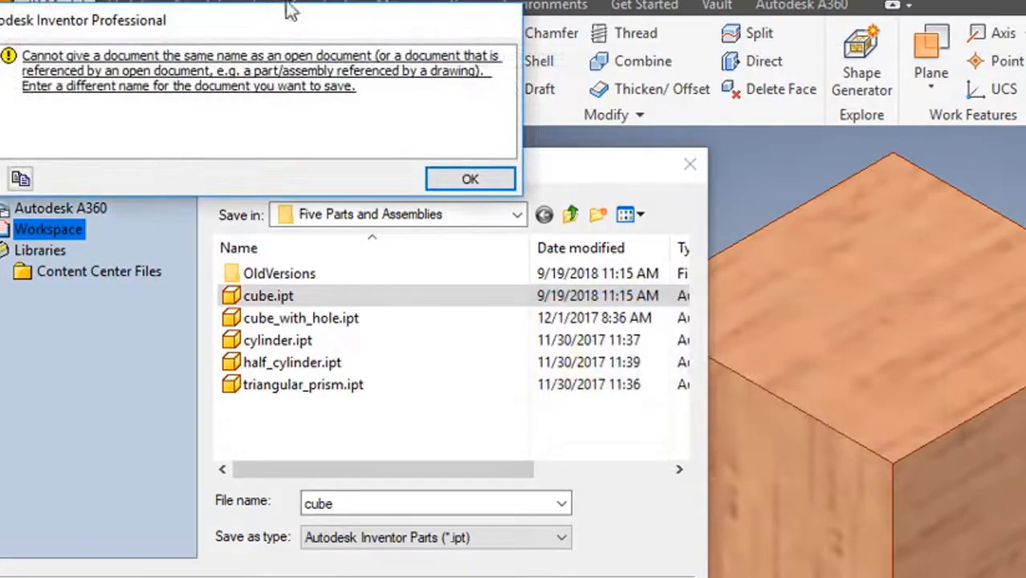
{"action": "left_click_drag", "start_coordinate": [282, 19], "coordinate": [652, 197]}
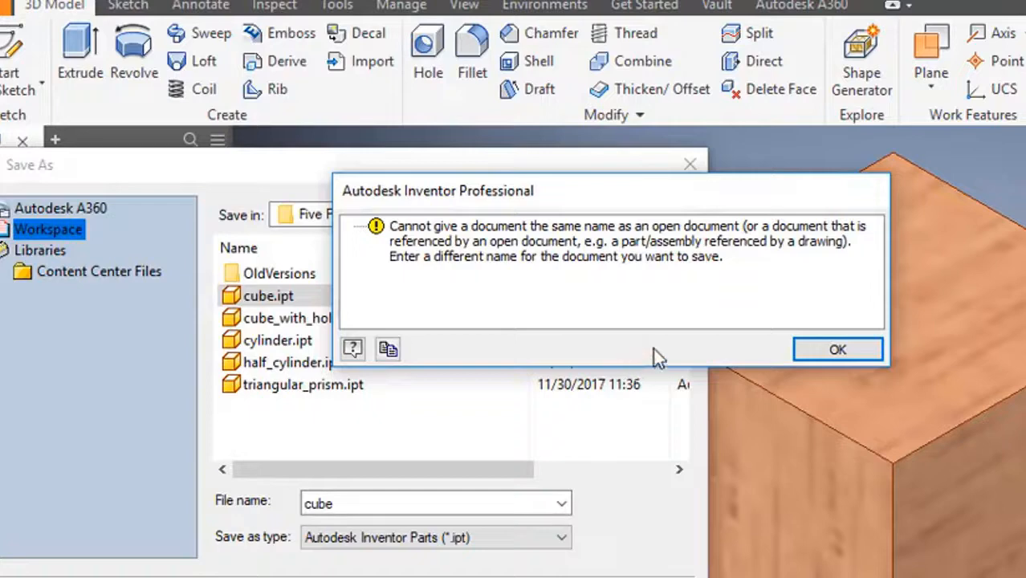
{"action": "left_click", "coordinate": [841, 349]}
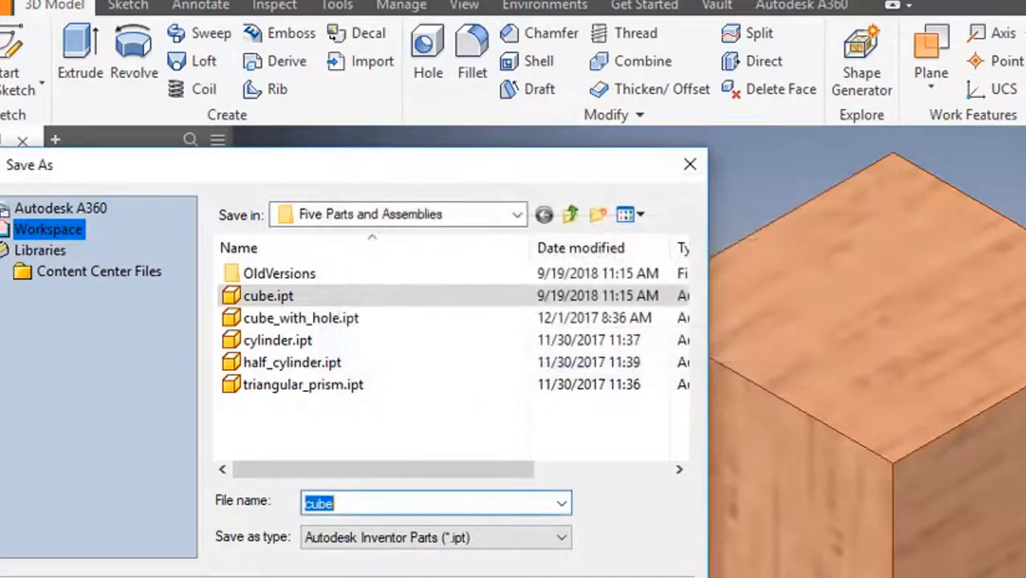
{"action": "left_click", "coordinate": [660, 577]}
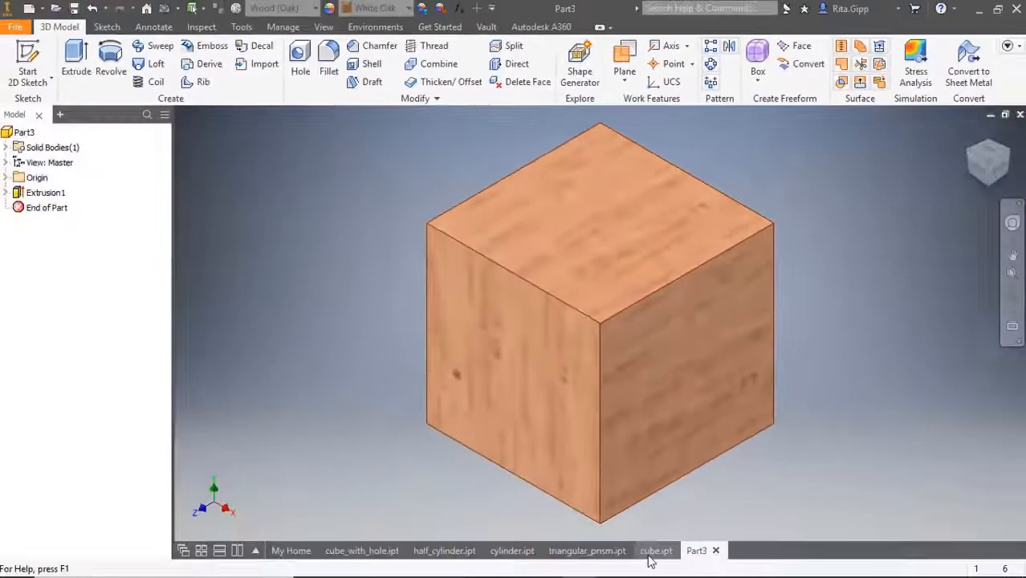
Close the original cube.ipt and save Part3 as cube in the Five Parts and Assemblies folder, replacing the existing file
{"action": "left_click", "coordinate": [653, 553]}
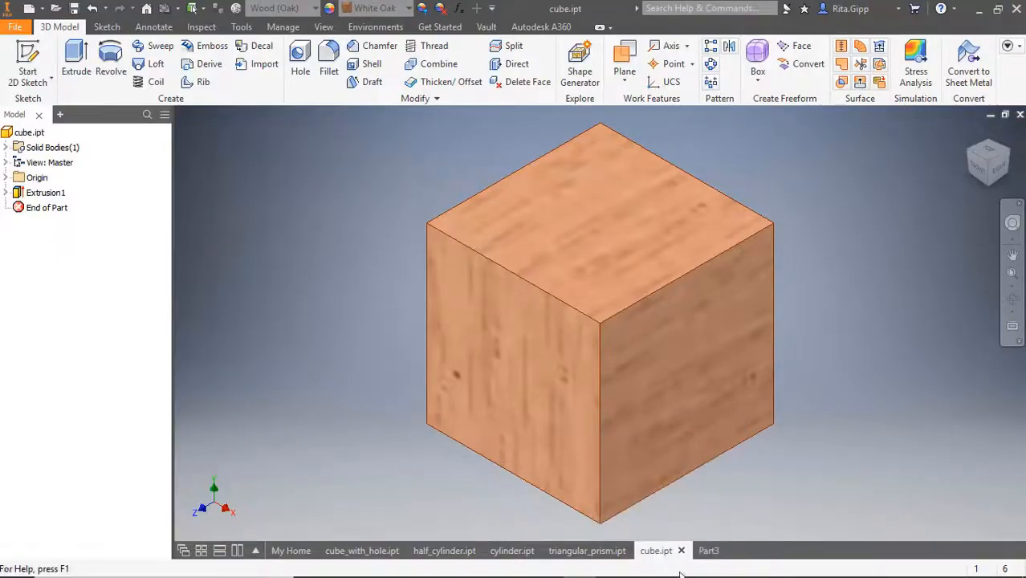
{"action": "left_click", "coordinate": [1018, 116]}
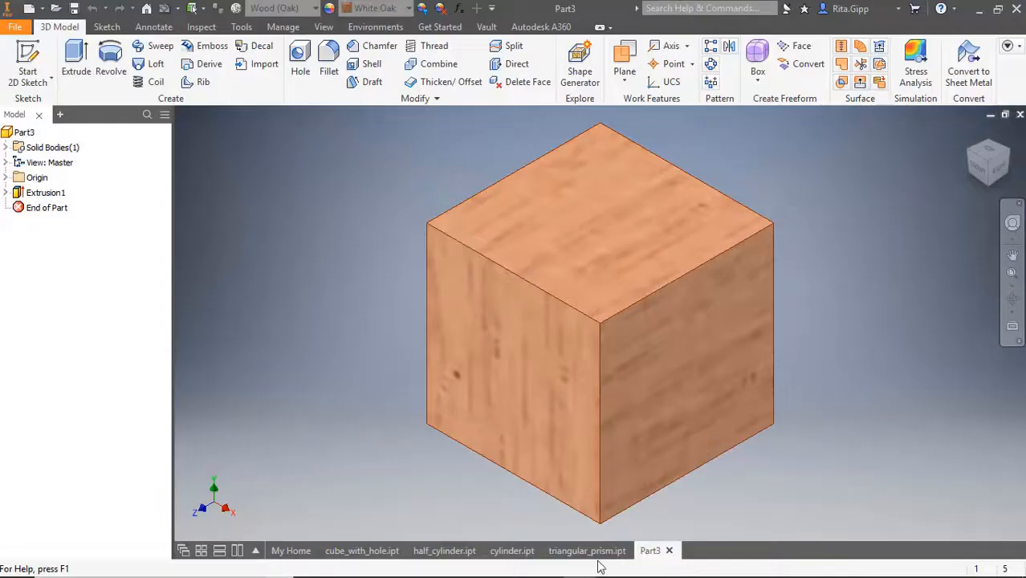
{"action": "left_click", "coordinate": [14, 27]}
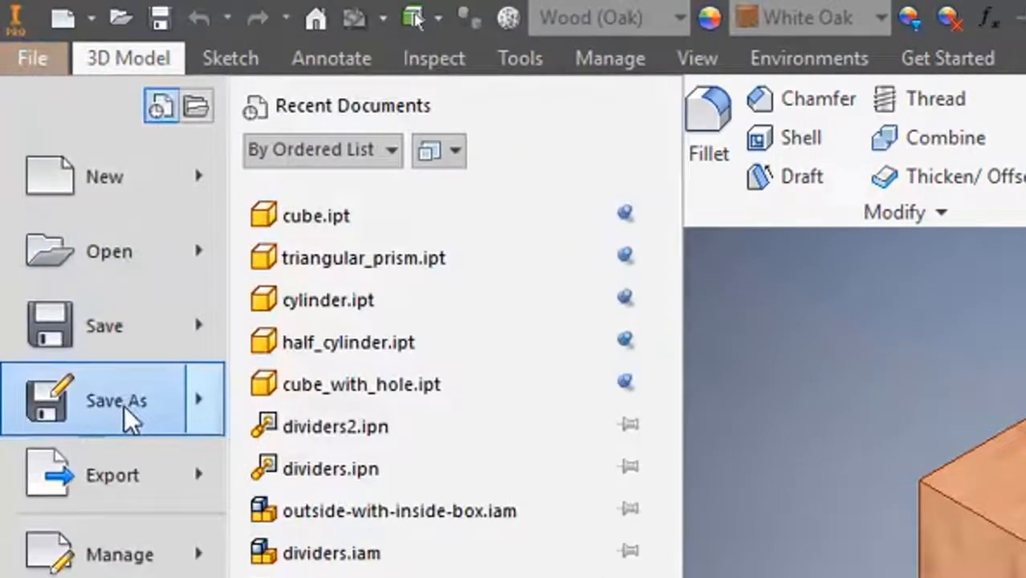
{"action": "left_click", "coordinate": [57, 186]}
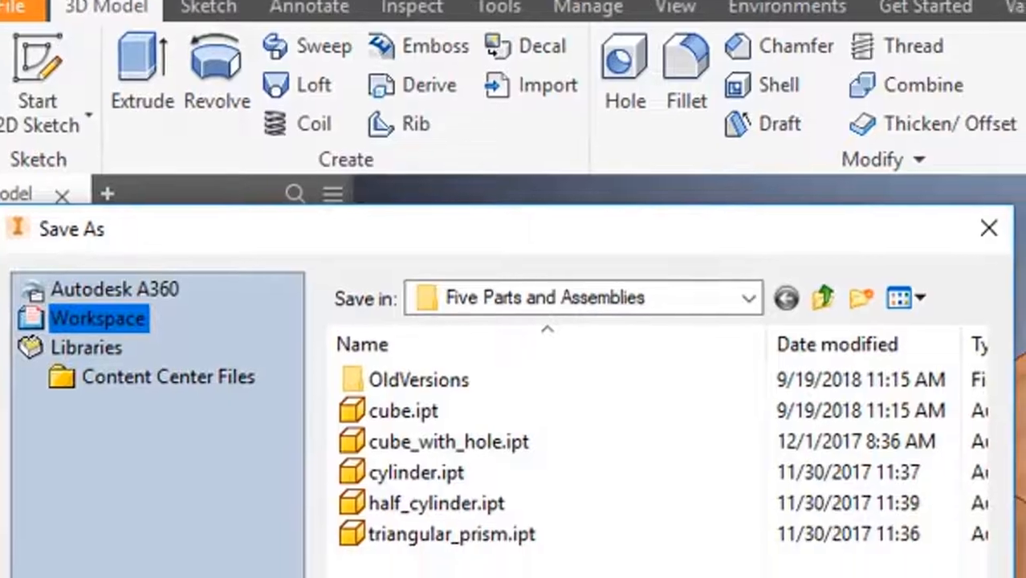
{"action": "type", "text": "cub"}
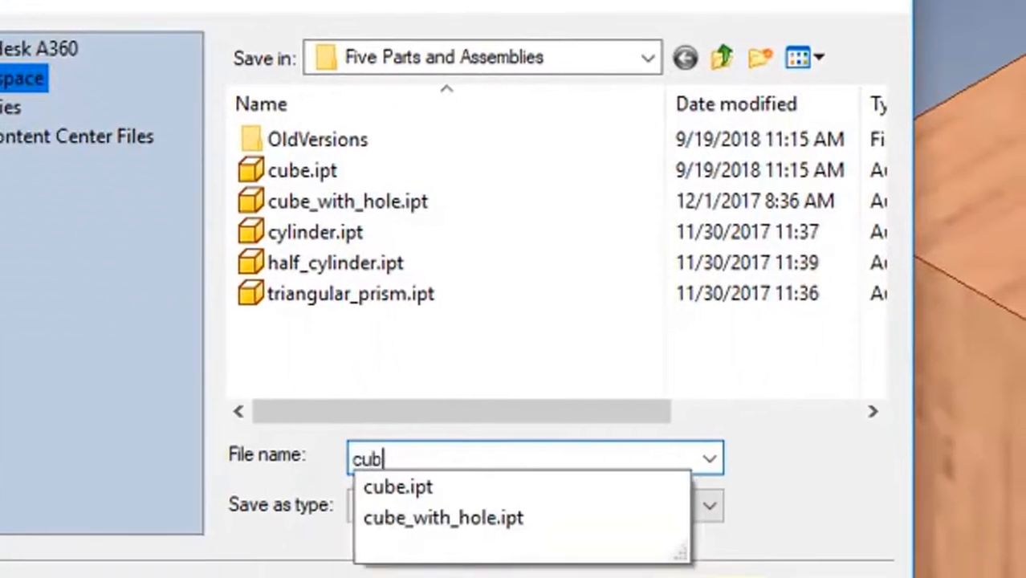
{"action": "type", "text": "e"}
{"action": "key", "text": "Return"}
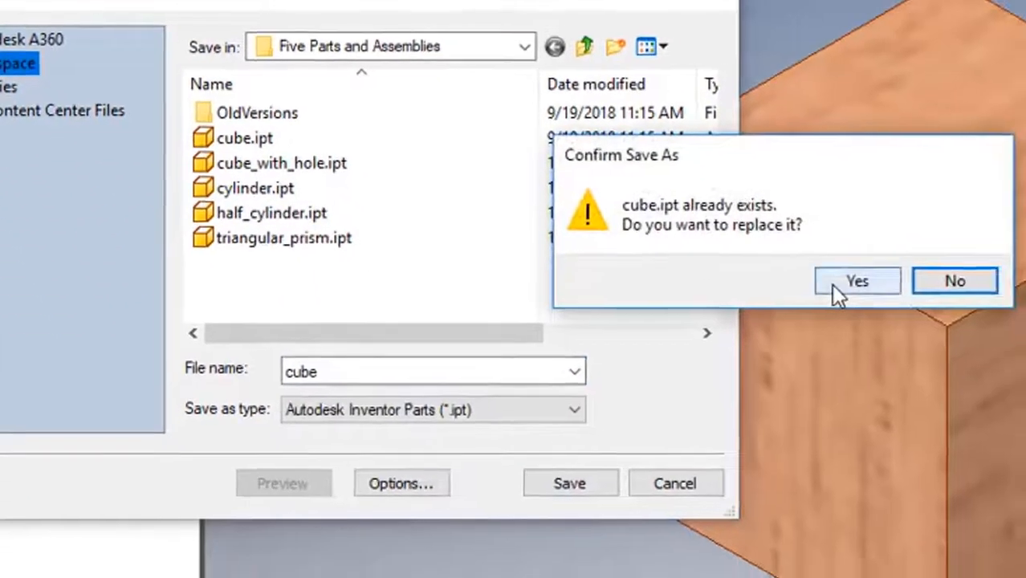
{"action": "left_click", "coordinate": [976, 349]}
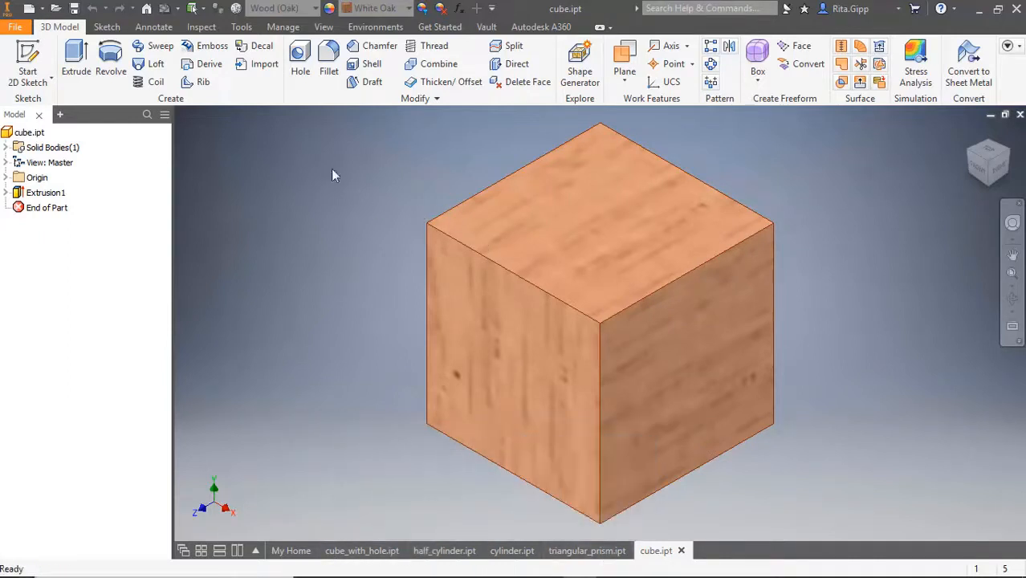
Try to save the open cube.ipt again with Save As under the same name, cube, and cancel
{"action": "left_click", "coordinate": [14, 28]}
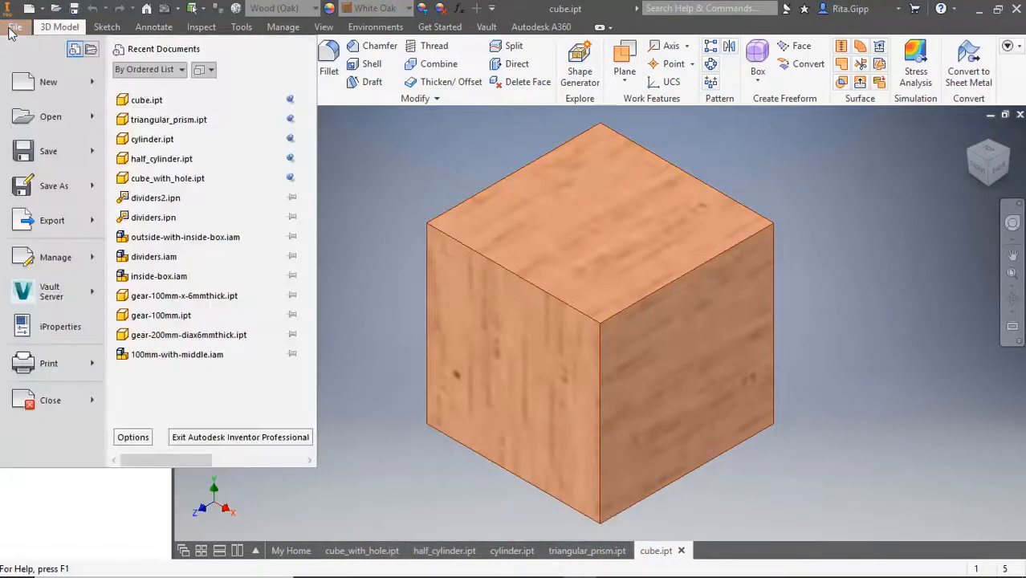
{"action": "left_click", "coordinate": [22, 188]}
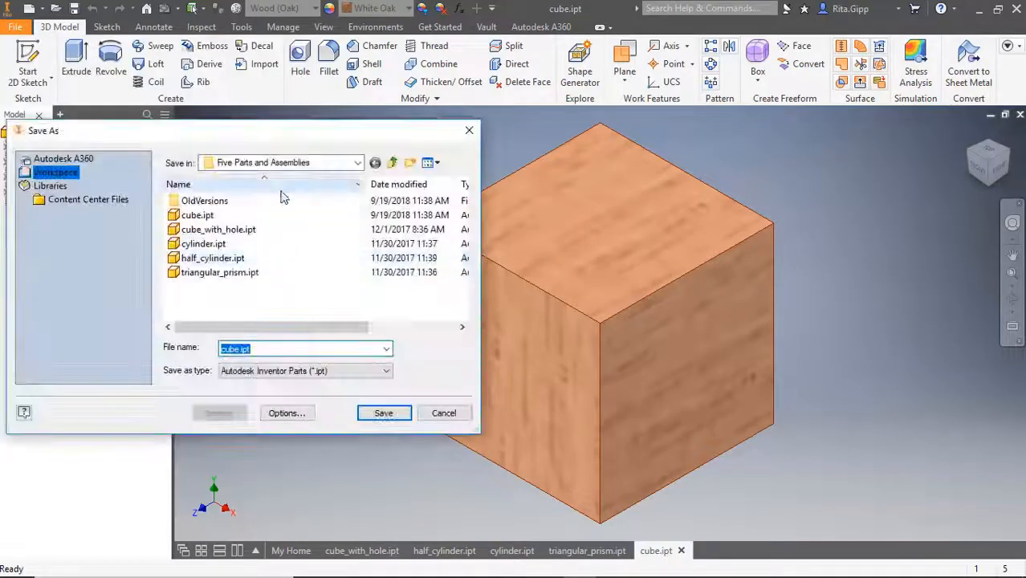
{"action": "type", "text": "cub"}
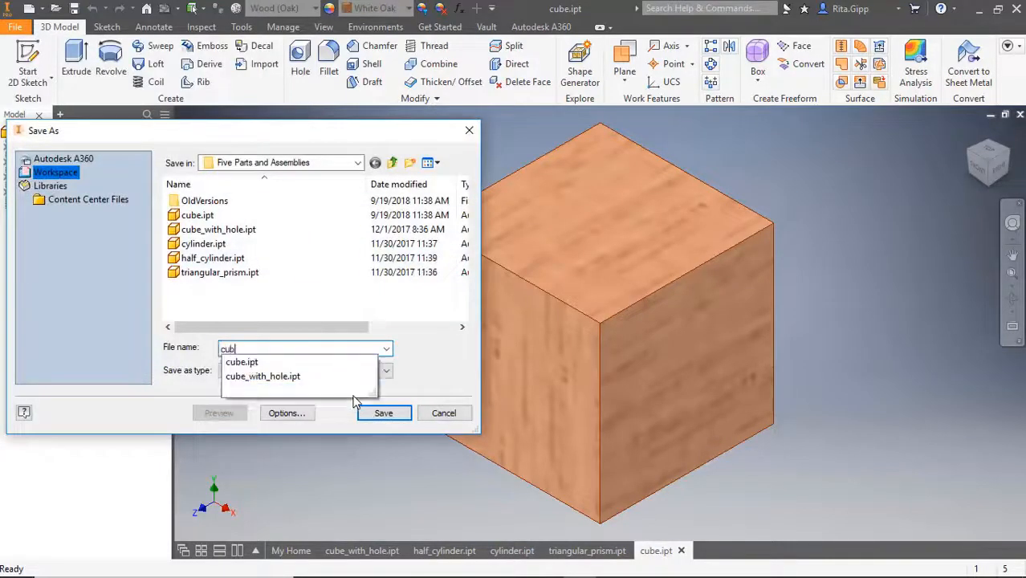
{"action": "type", "text": "e"}
{"action": "left_click", "coordinate": [383, 413]}
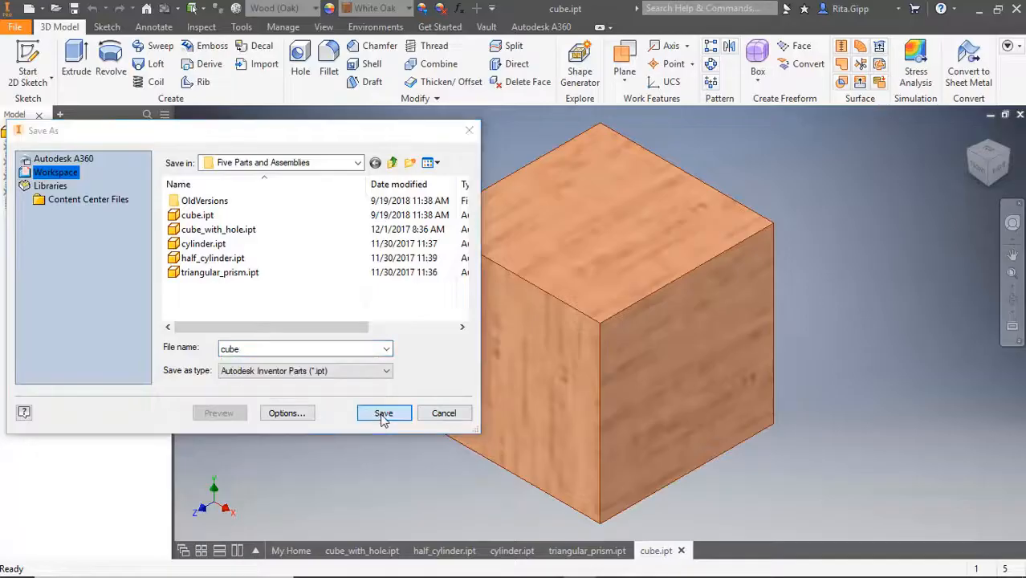
{"action": "left_click", "coordinate": [546, 298]}
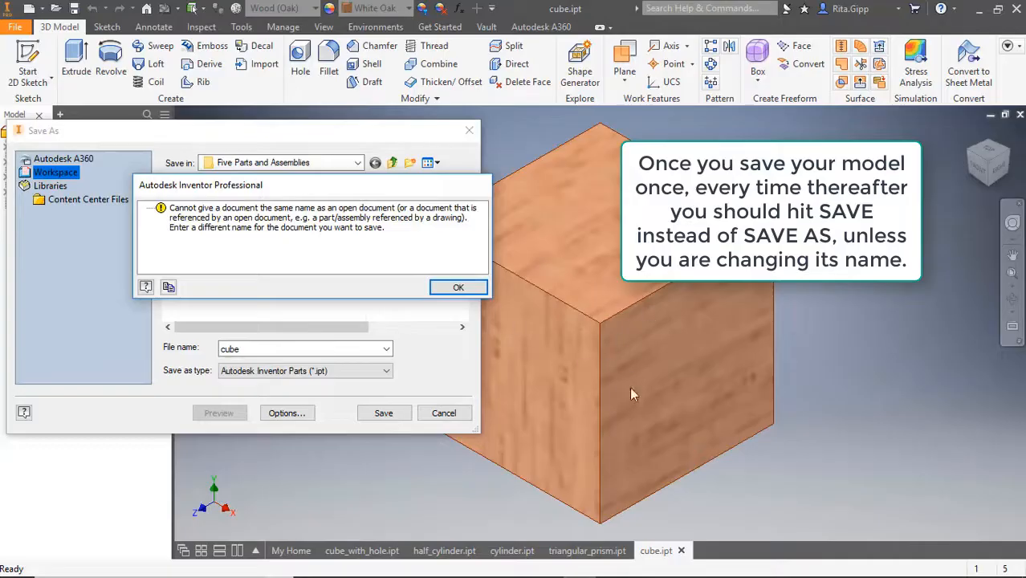
{"action": "left_click", "coordinate": [454, 288]}
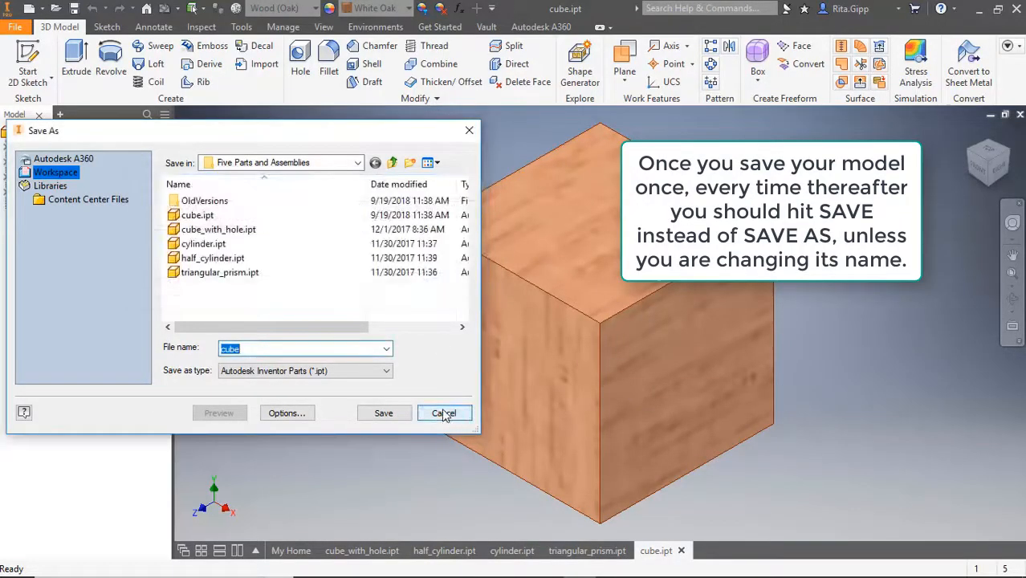
{"action": "left_click", "coordinate": [445, 413]}
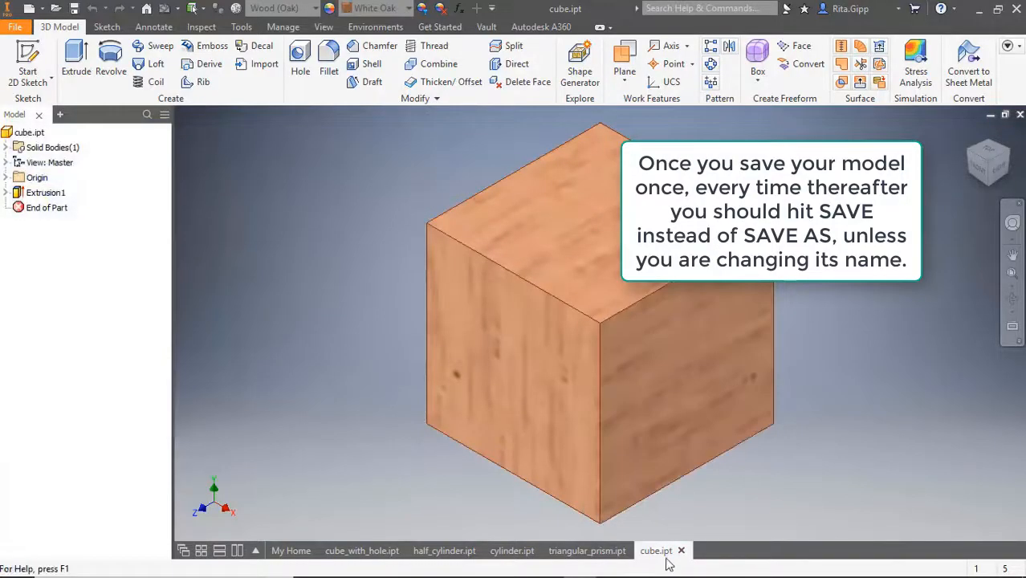
Save cube.ipt under its existing name with the regular Save command
{"action": "left_click", "coordinate": [16, 28]}
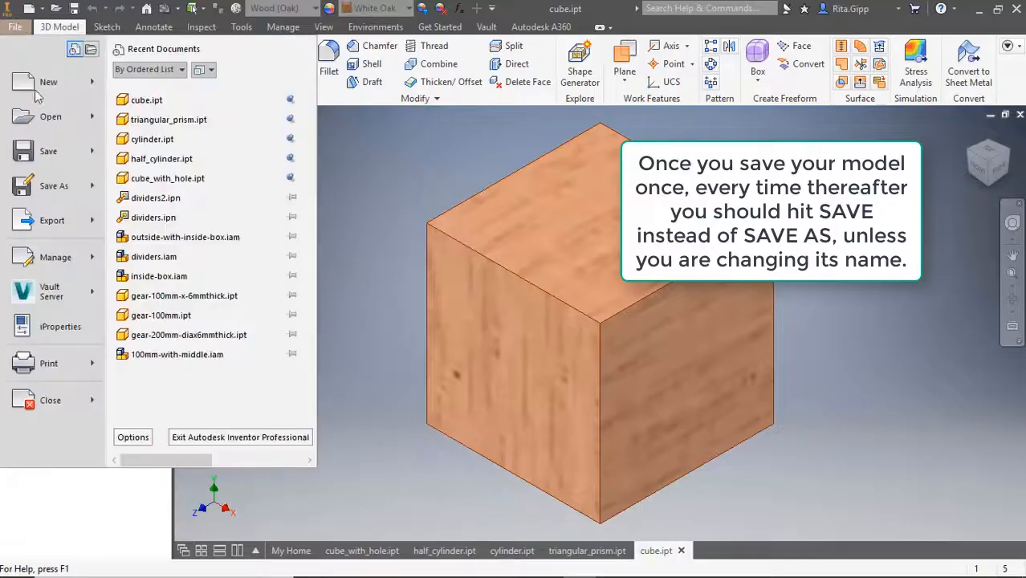
{"action": "left_click", "coordinate": [46, 160]}
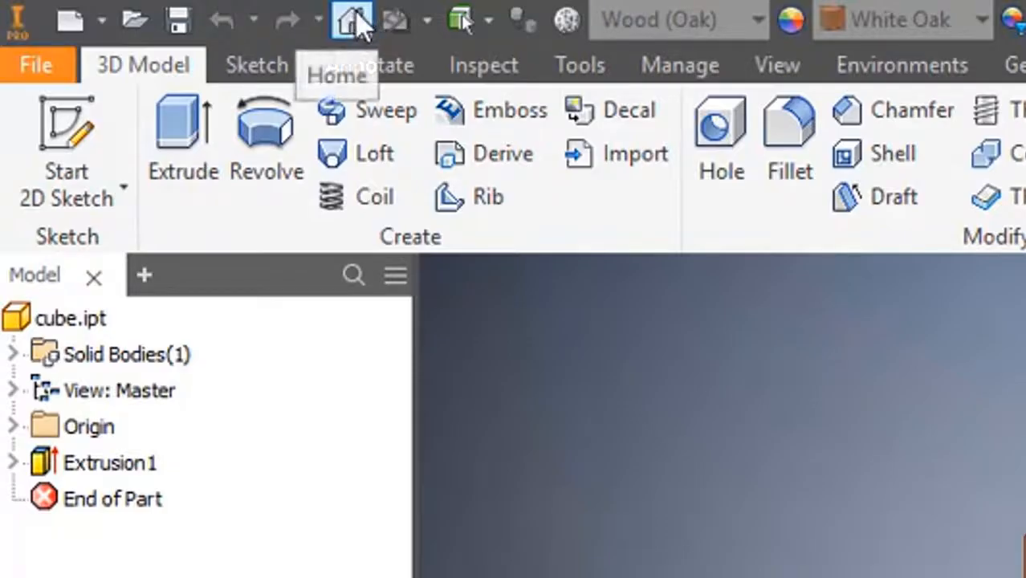
Create a new part and start a 2D sketch on its front (XY) plane
{"action": "left_click", "coordinate": [102, 22]}
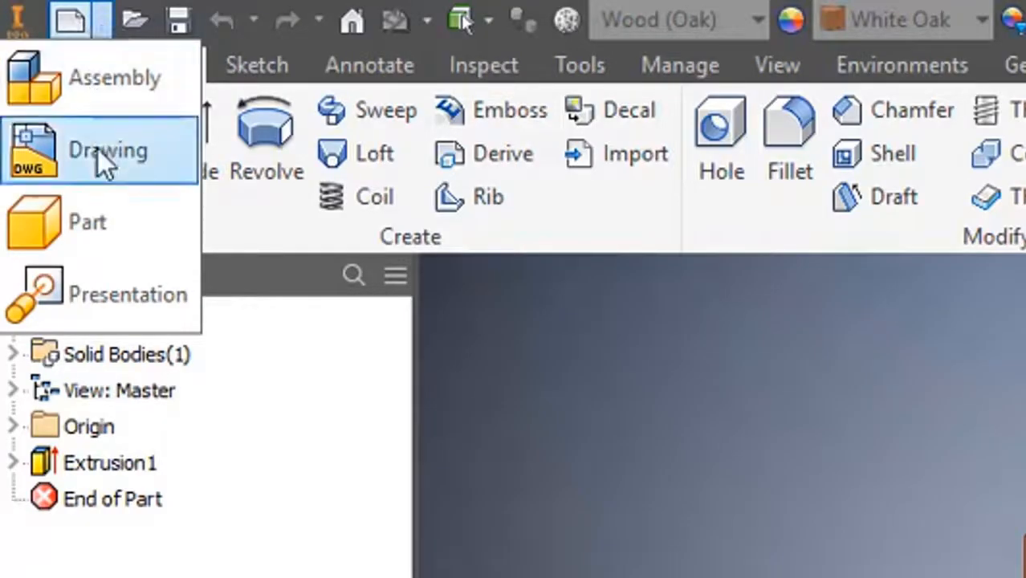
{"action": "left_click", "coordinate": [91, 213]}
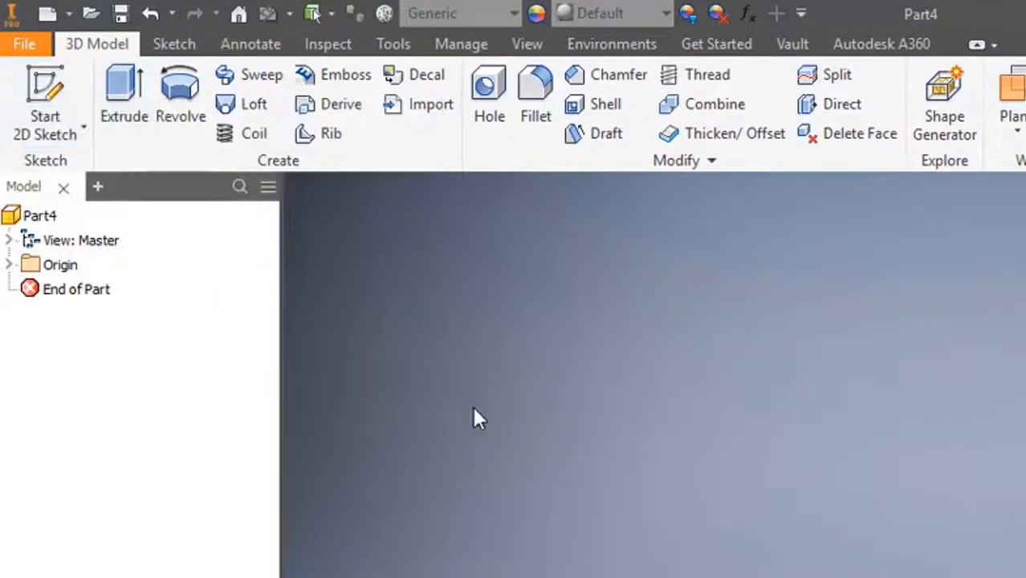
{"action": "left_click", "coordinate": [45, 88]}
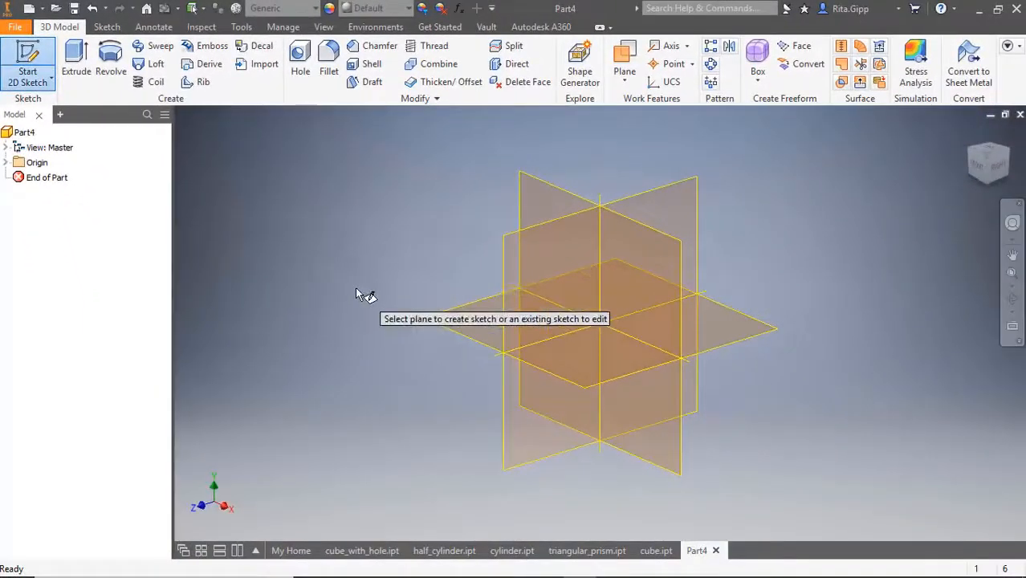
{"action": "left_click", "coordinate": [543, 212]}
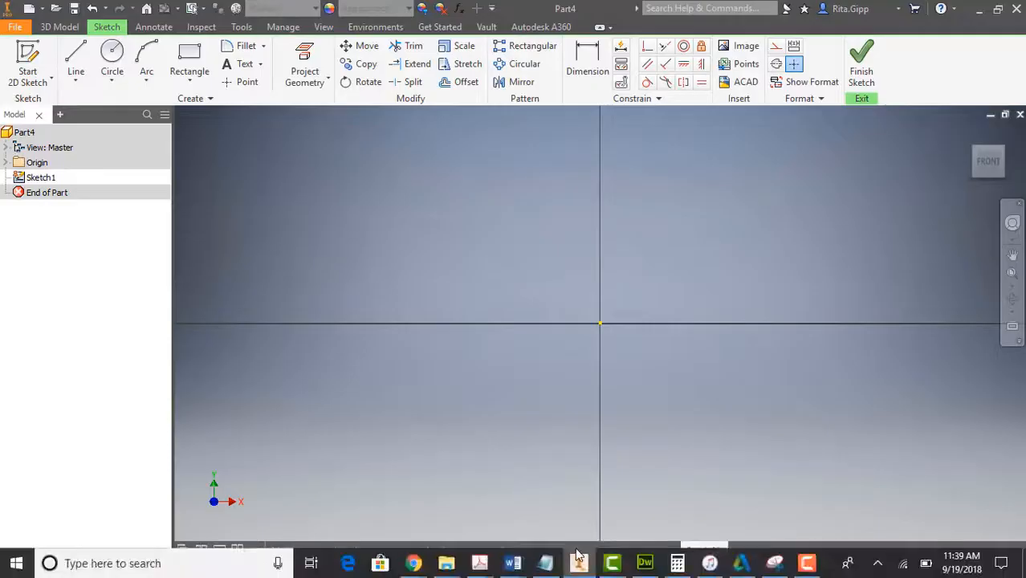
Examine the finished triangular_prism.ipt from its home and front views and return to the Part4 sketch
{"action": "left_click", "coordinate": [582, 551]}
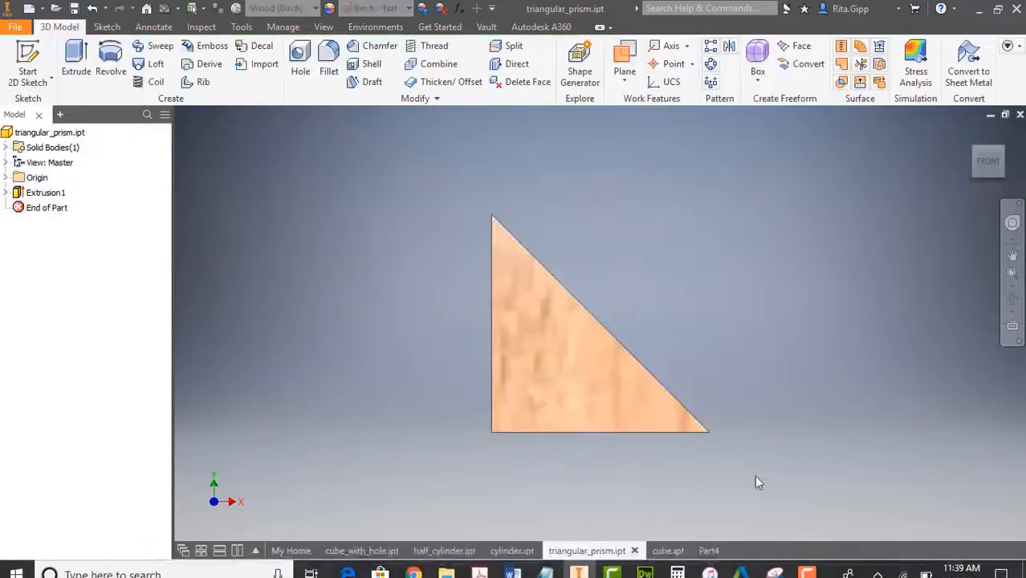
{"action": "left_click", "coordinate": [969, 131]}
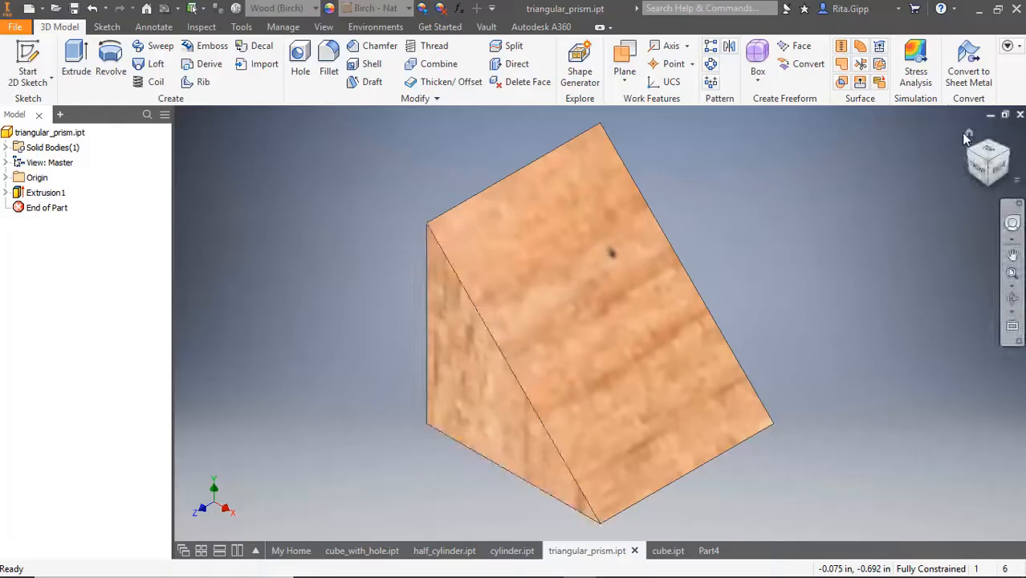
{"action": "left_click", "coordinate": [977, 170]}
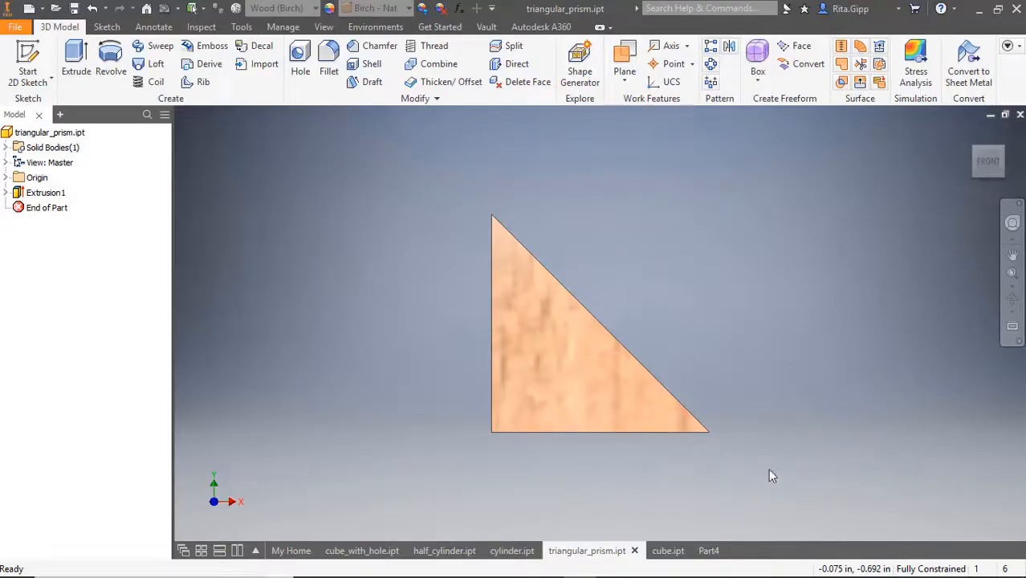
{"action": "left_click", "coordinate": [967, 133]}
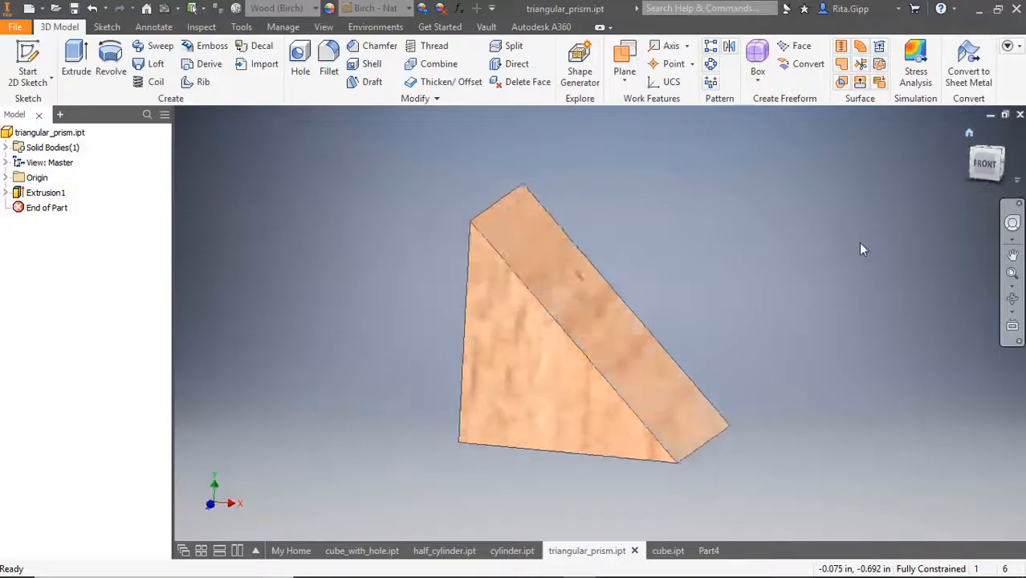
{"action": "left_click", "coordinate": [709, 550]}
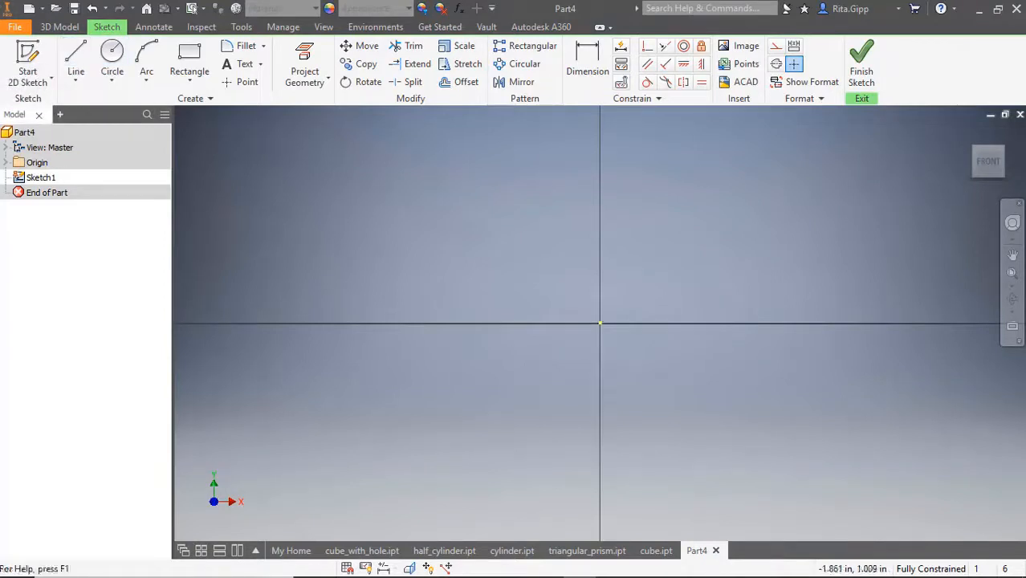
Draw a horizontal 1.5 in line running left from the origin as the triangle's base
{"action": "left_click", "coordinate": [75, 63]}
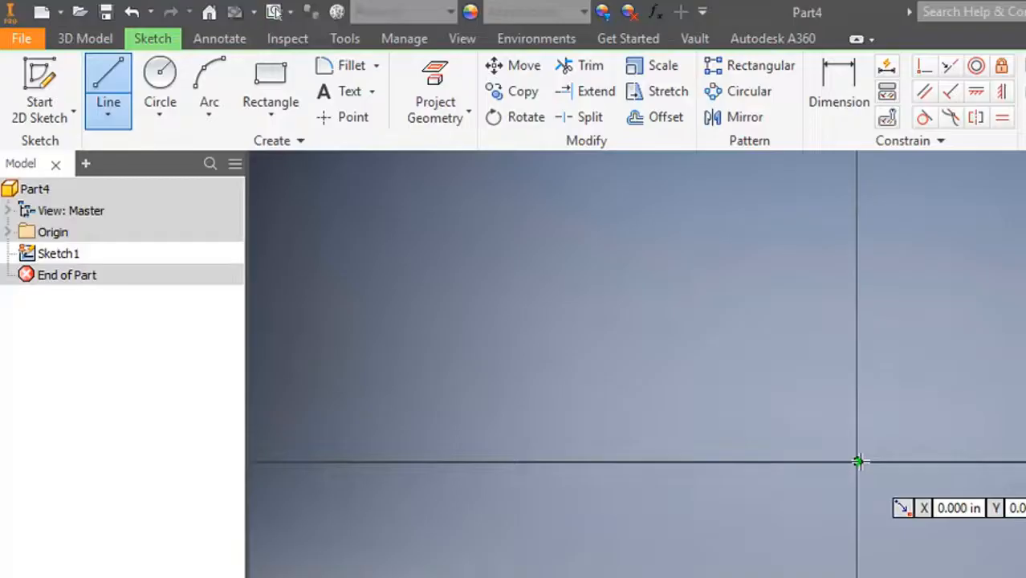
{"action": "left_click", "coordinate": [858, 462]}
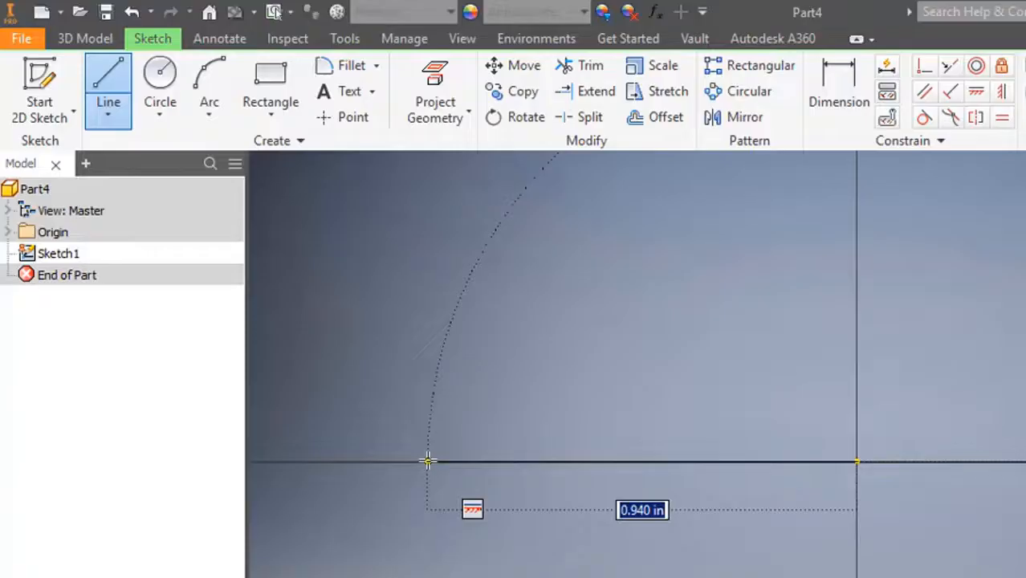
{"action": "type", "text": "1.5"}
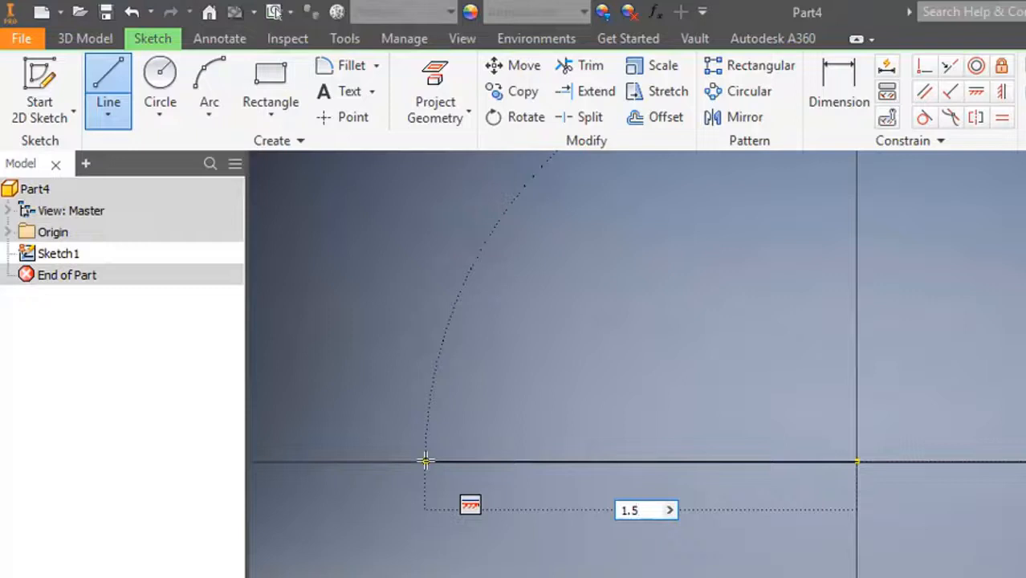
{"action": "key", "text": "Return"}
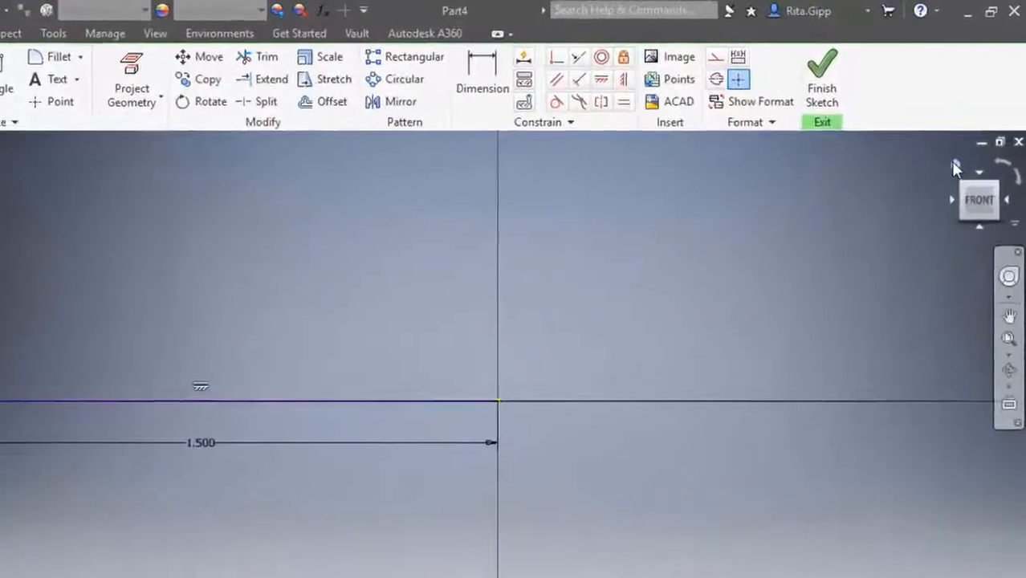
Draw a 1.5 in vertical line up from the base's left end and close the triangle with a diagonal to the origin
{"action": "left_click", "coordinate": [969, 132]}
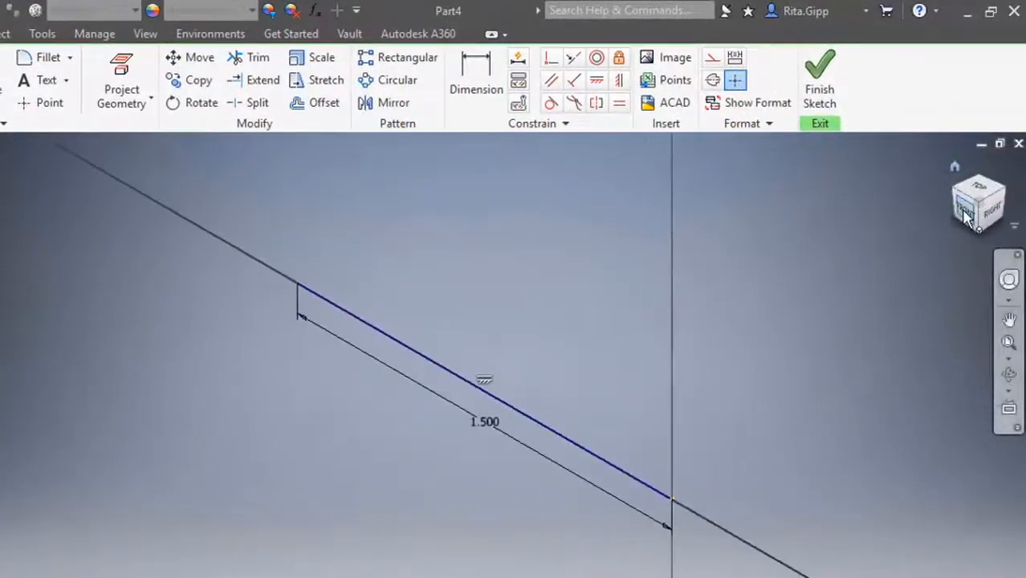
{"action": "left_click", "coordinate": [967, 212]}
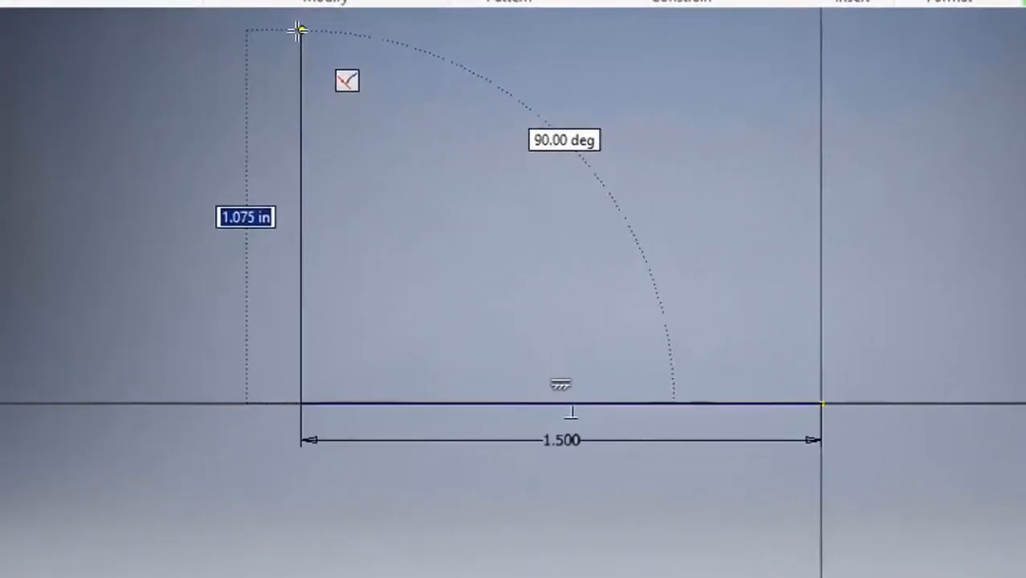
{"action": "type", "text": "1.5"}
{"action": "key", "text": "Return"}
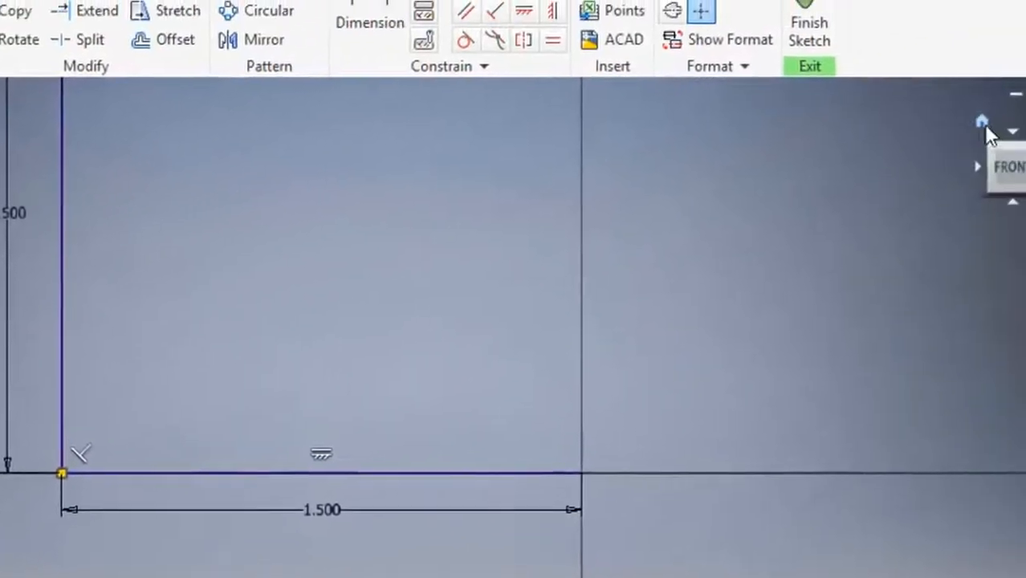
{"action": "left_click", "coordinate": [981, 121]}
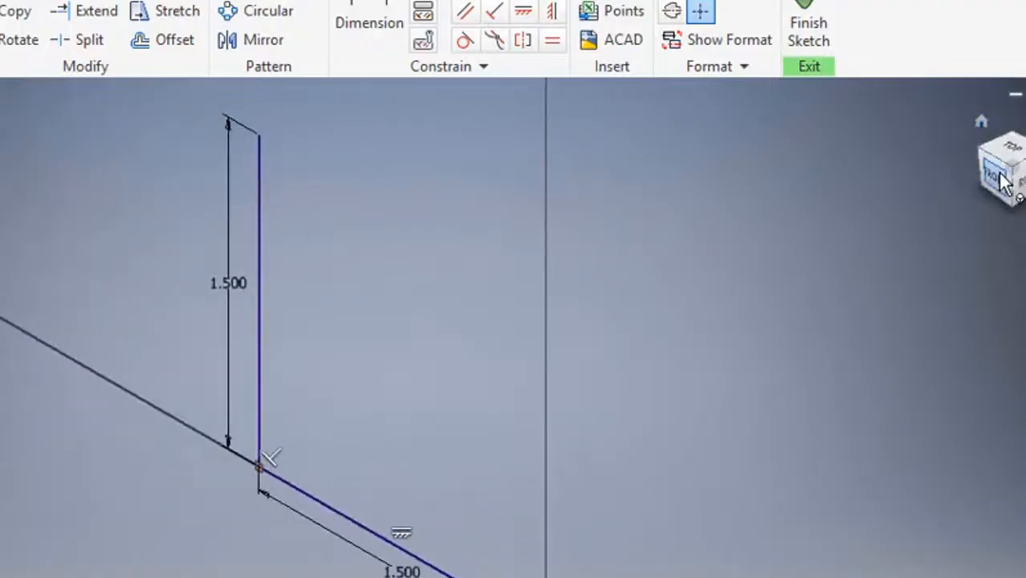
{"action": "left_click", "coordinate": [1000, 172]}
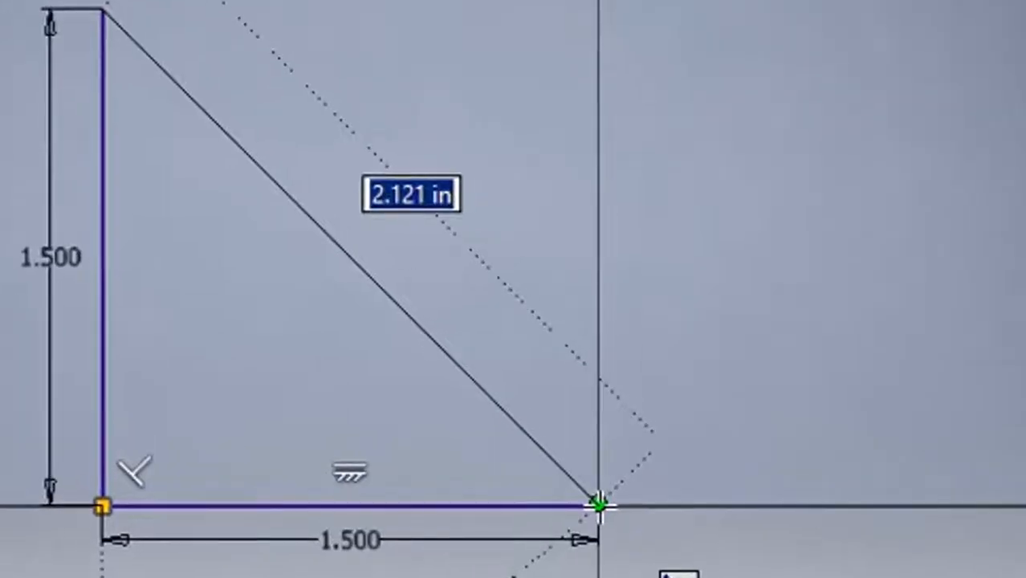
{"action": "left_click", "coordinate": [598, 505]}
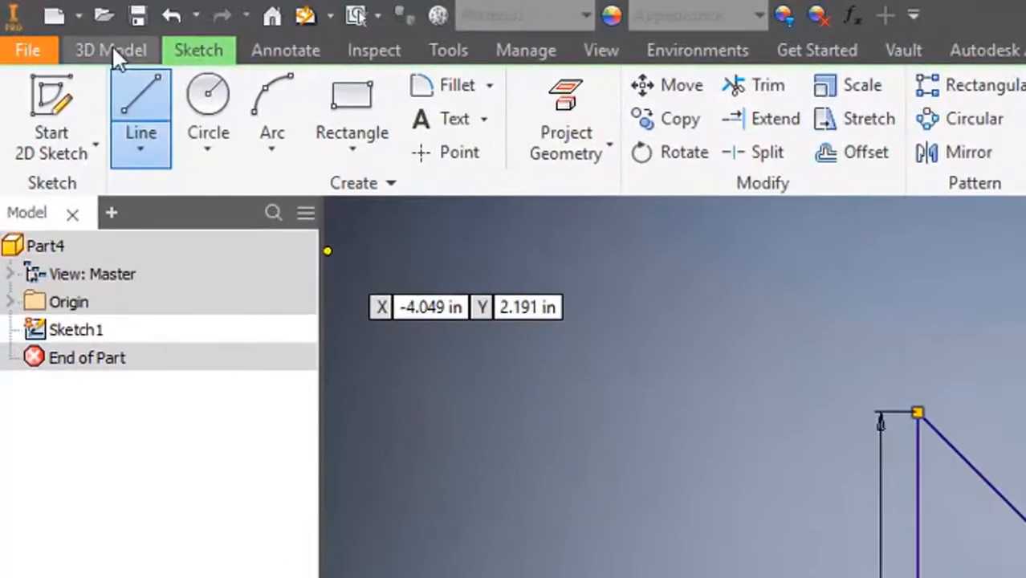
Extrude the triangular profile into a solid prism as deep as its 1.5 in legs
{"action": "left_click", "coordinate": [112, 48]}
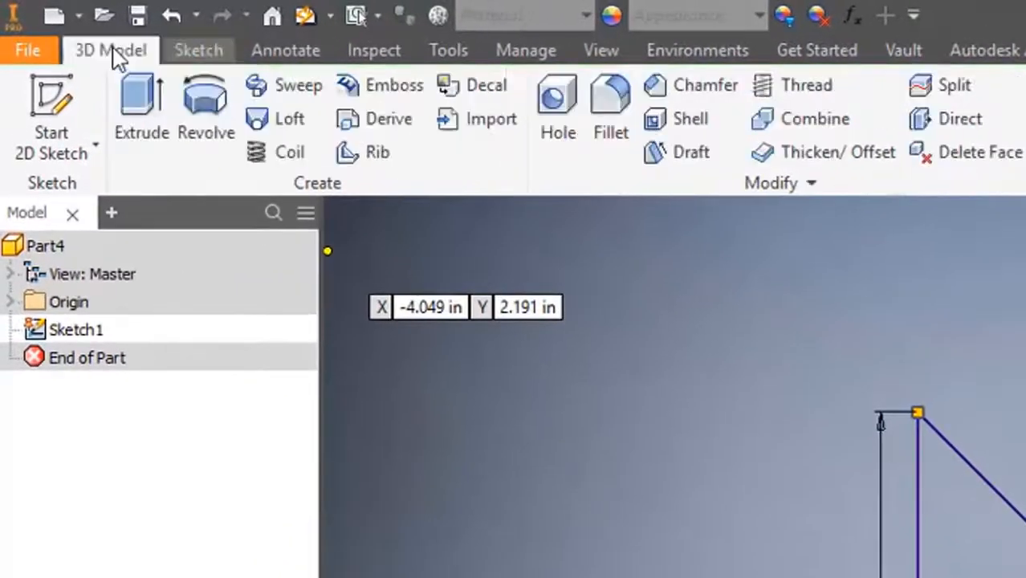
{"action": "left_click", "coordinate": [136, 98]}
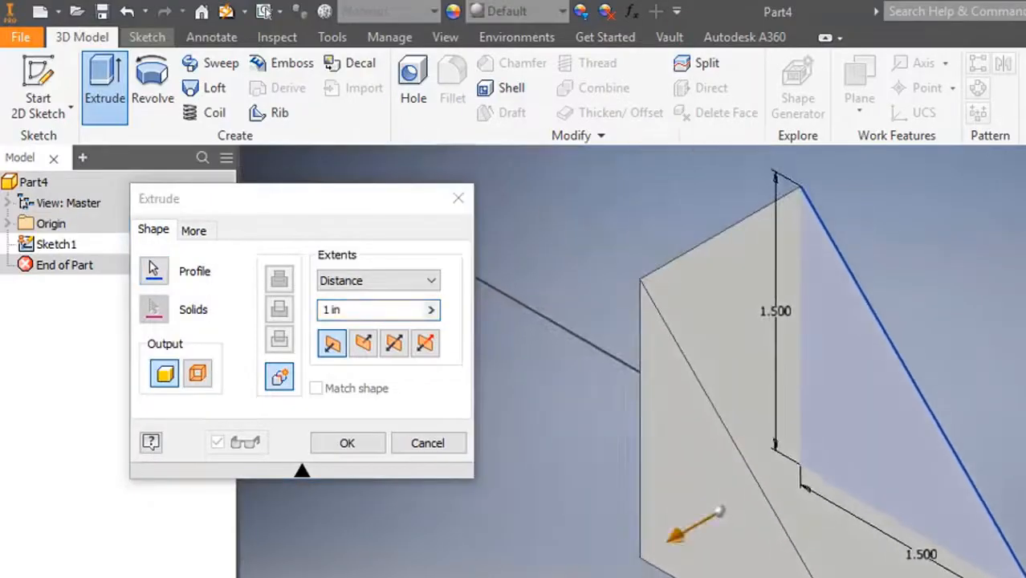
{"action": "left_click", "coordinate": [340, 310]}
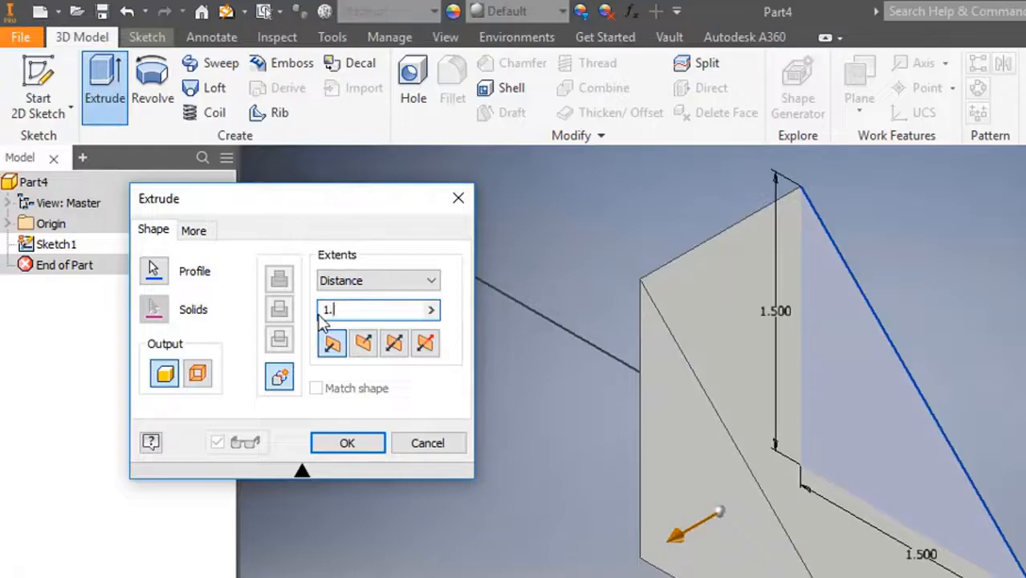
{"action": "left_click", "coordinate": [346, 444]}
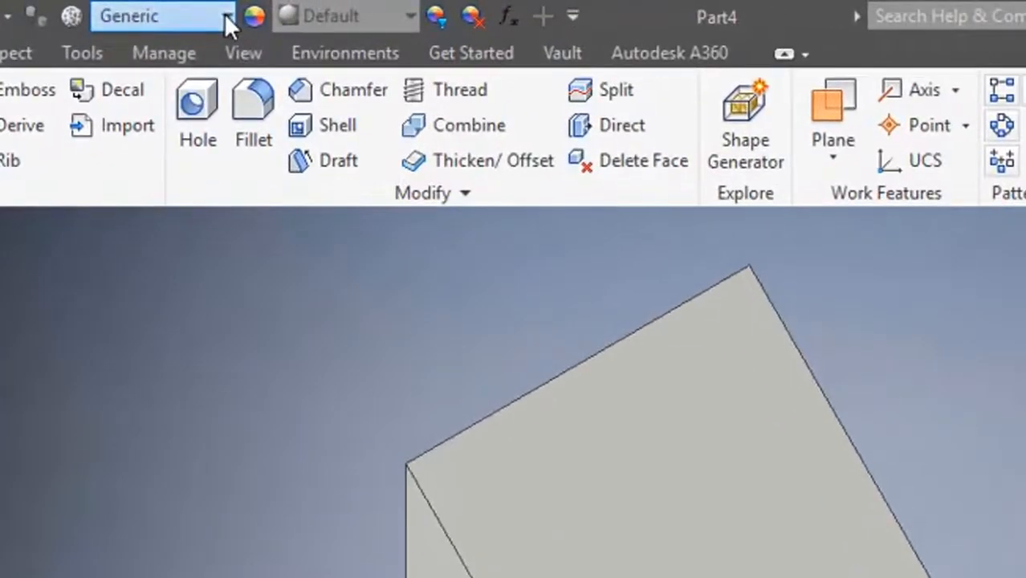
Assign the Wood (Oak) material to the prism
{"action": "left_click", "coordinate": [225, 14]}
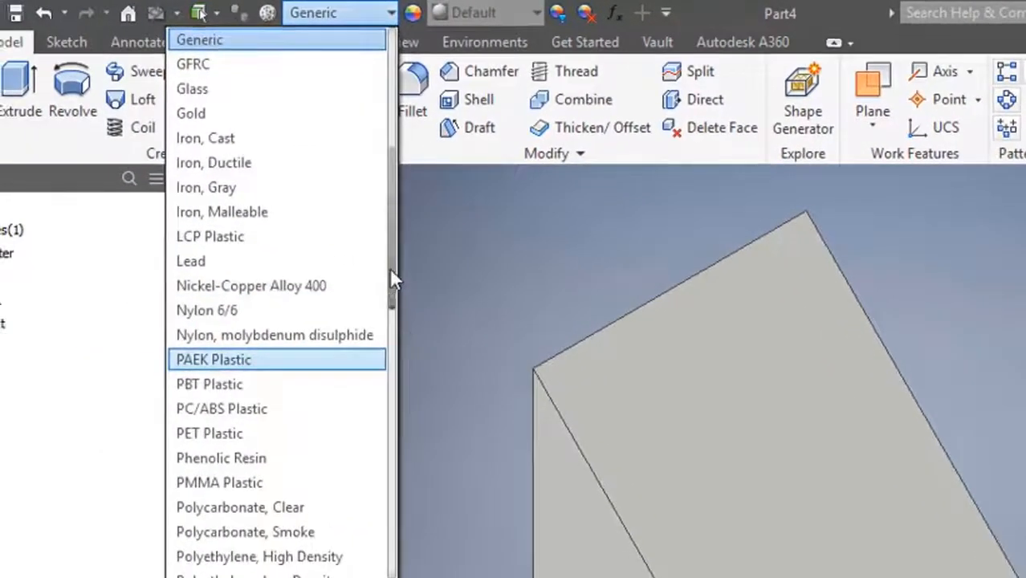
{"action": "scroll", "coordinate": [349, 265], "scroll_direction": "down", "scroll_amount": 10}
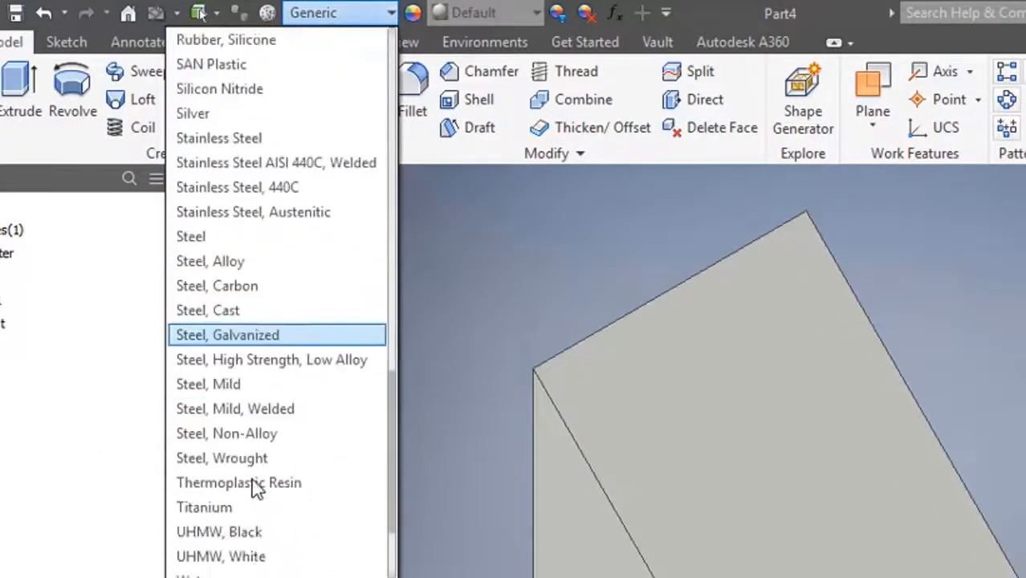
{"action": "scroll", "coordinate": [255, 490], "scroll_direction": "up", "scroll_amount": 1}
{"action": "scroll", "coordinate": [256, 490], "scroll_direction": "down", "scroll_amount": 3}
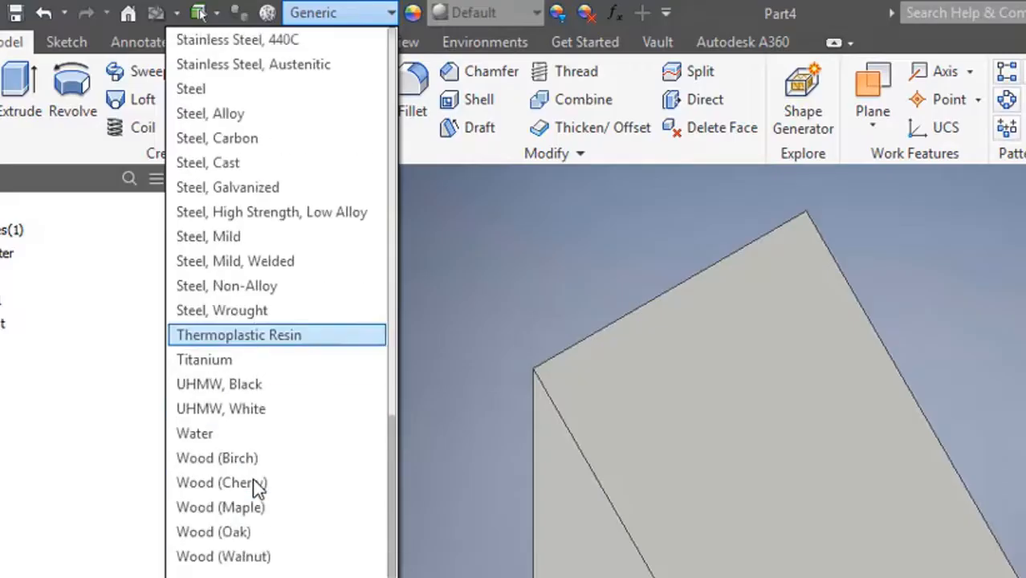
{"action": "left_click", "coordinate": [243, 532]}
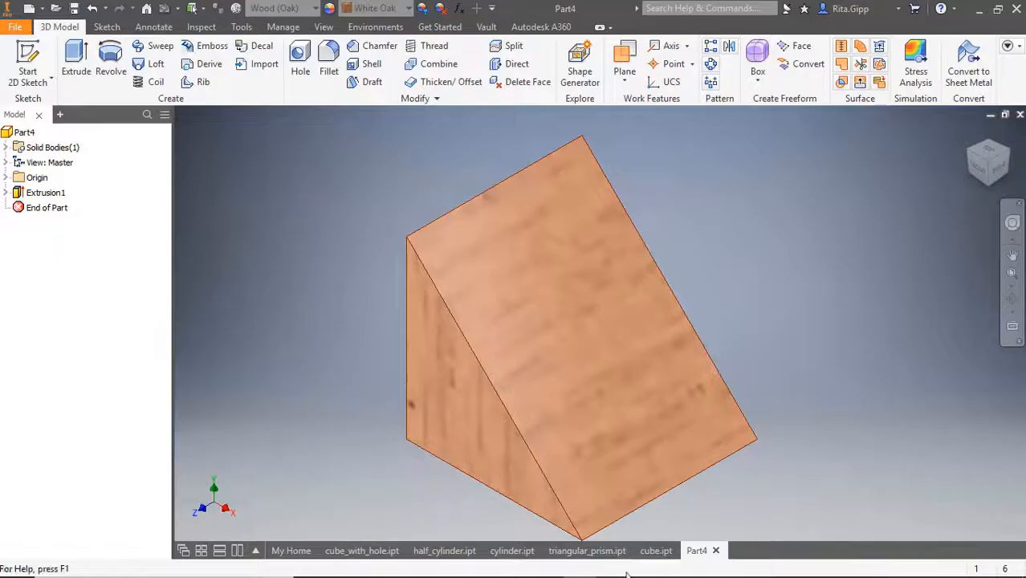
Close the old triangular_prism.ipt and save the new part as triangular_prism in Five Parts and Assemblies, replacing the existing file
{"action": "left_click", "coordinate": [599, 553]}
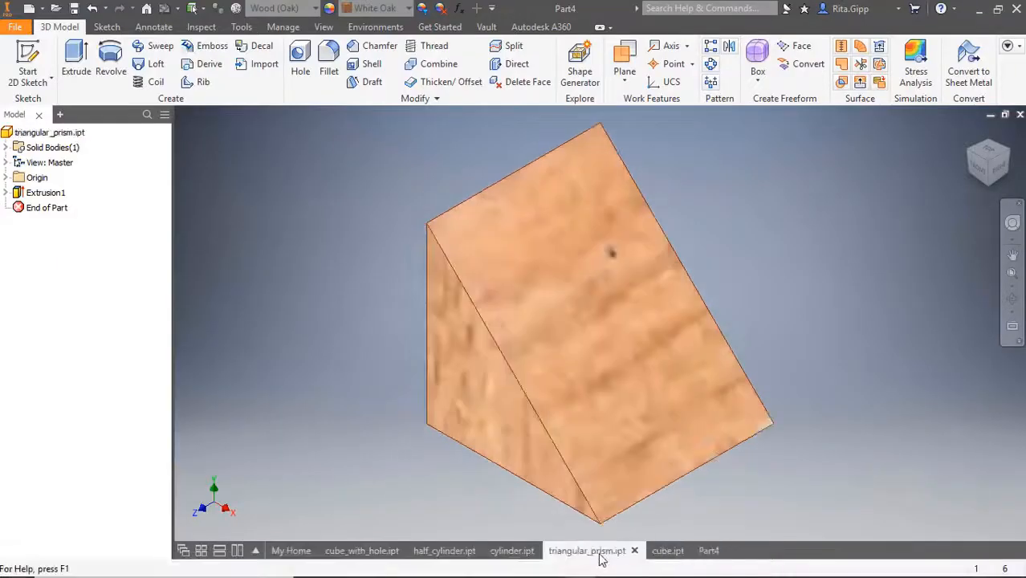
{"action": "left_click", "coordinate": [635, 552]}
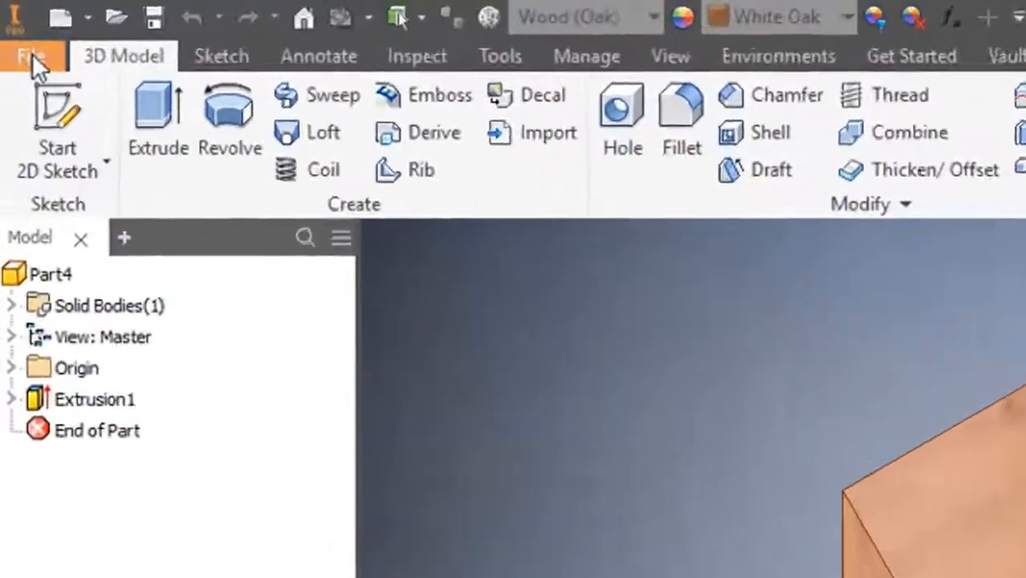
{"action": "left_click", "coordinate": [16, 26]}
{"action": "left_click", "coordinate": [126, 417]}
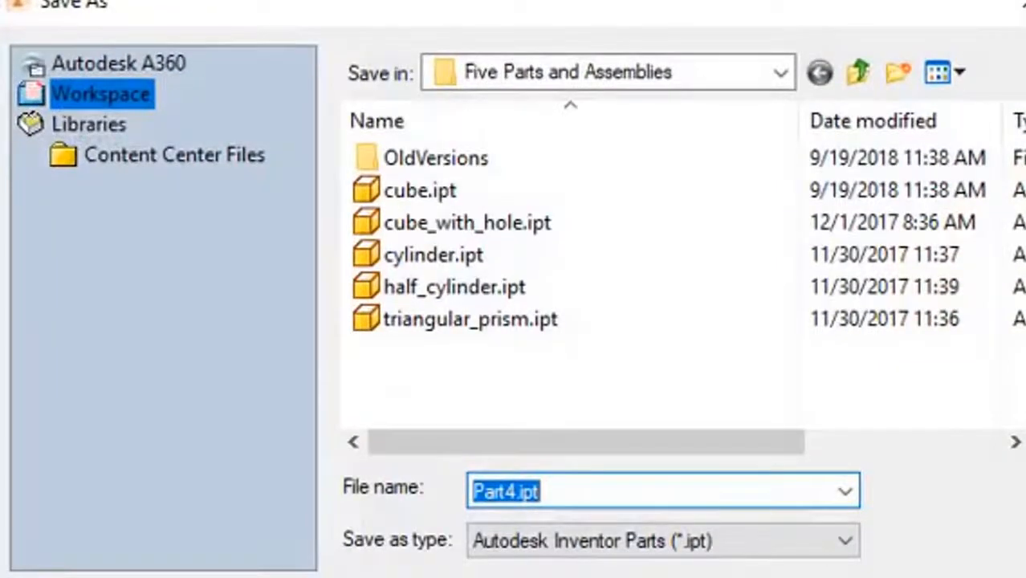
{"action": "type", "text": "triangular_prism"}
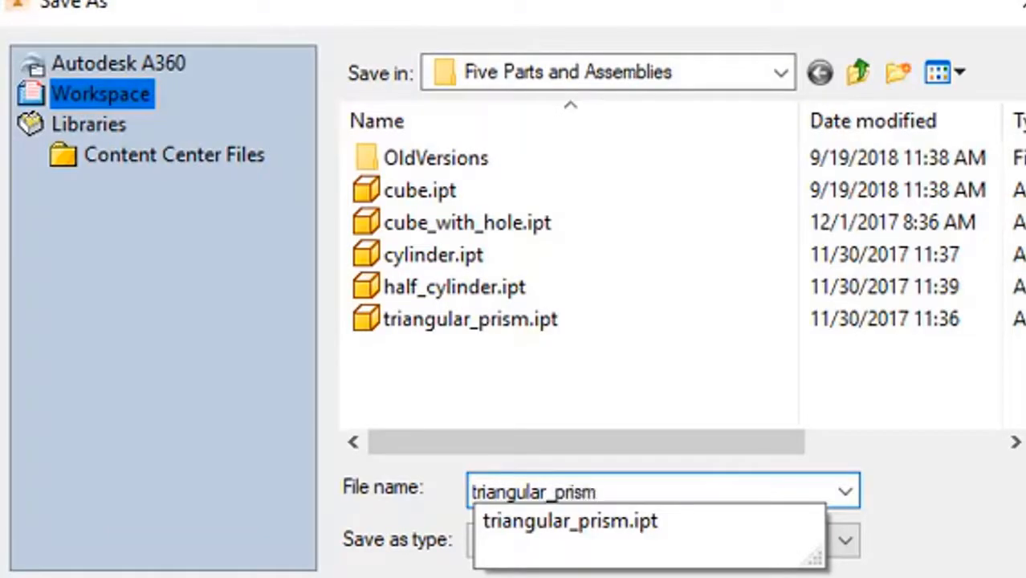
{"action": "key", "text": "Return"}
{"action": "left_click", "coordinate": [855, 266]}
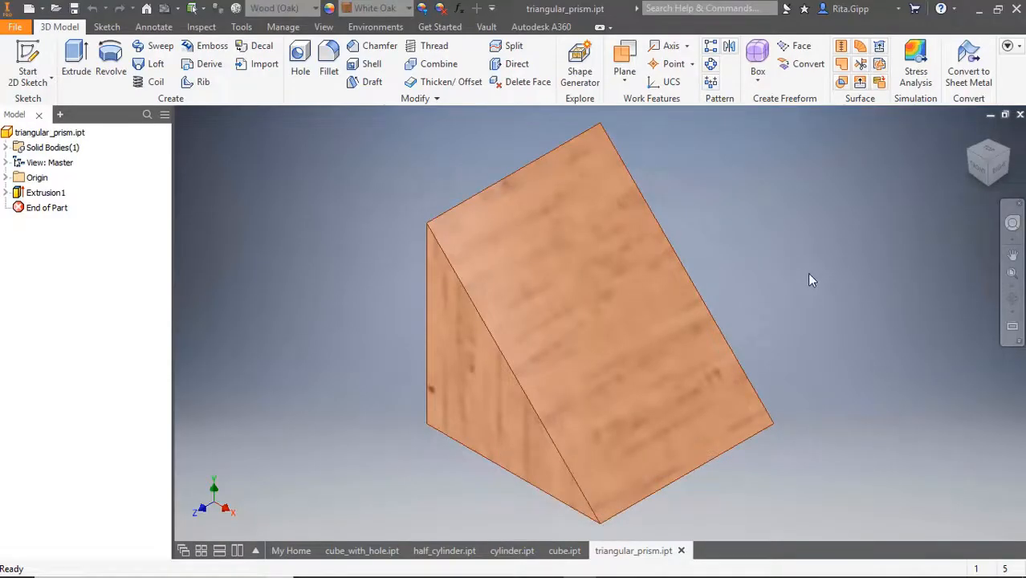
Examine the finished cylinder.ipt, half_cylinder.ipt and cube_with_hole.ipt parts
{"action": "left_click", "coordinate": [501, 553]}
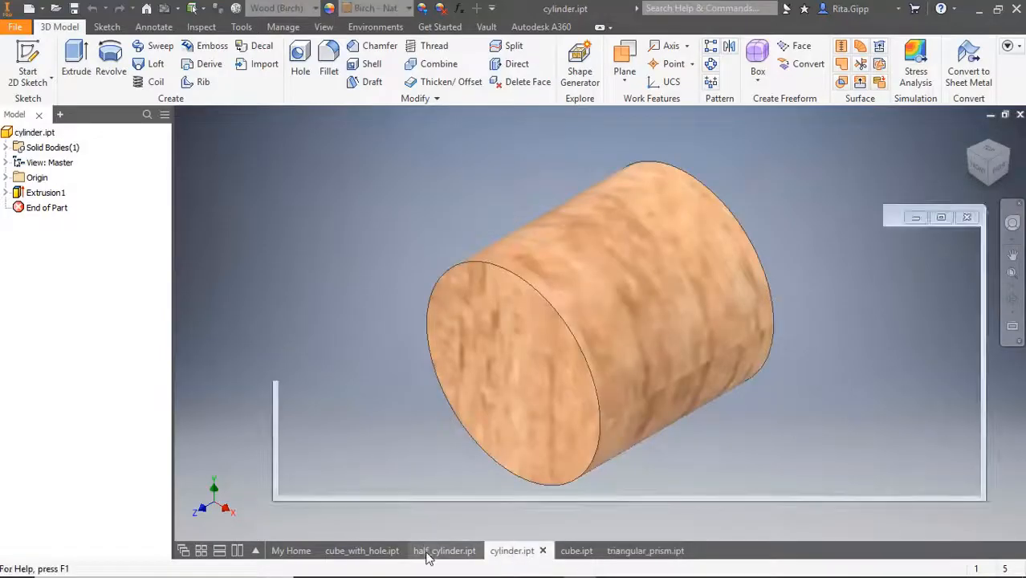
{"action": "left_click", "coordinate": [444, 551]}
{"action": "left_click", "coordinate": [362, 551]}
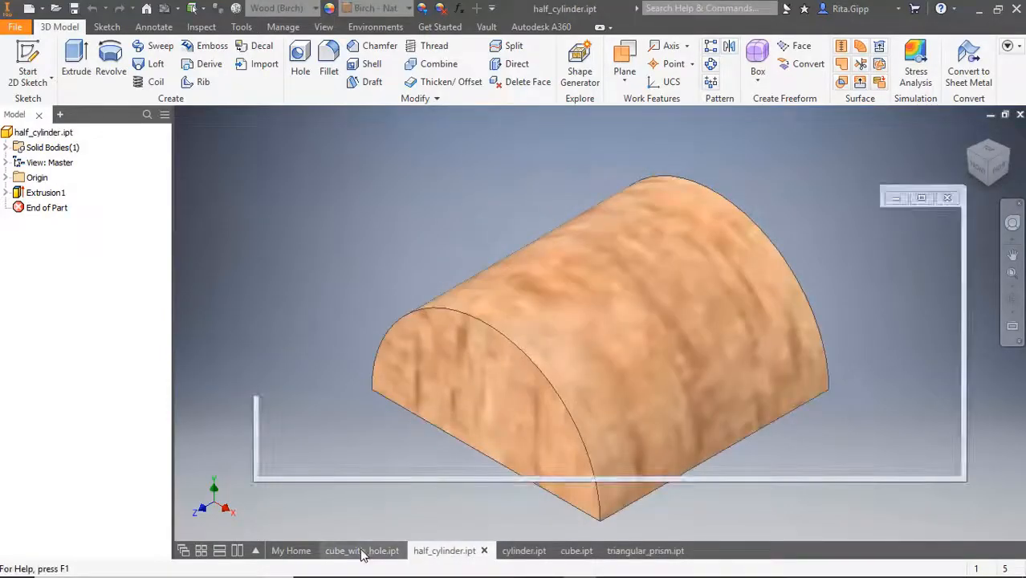